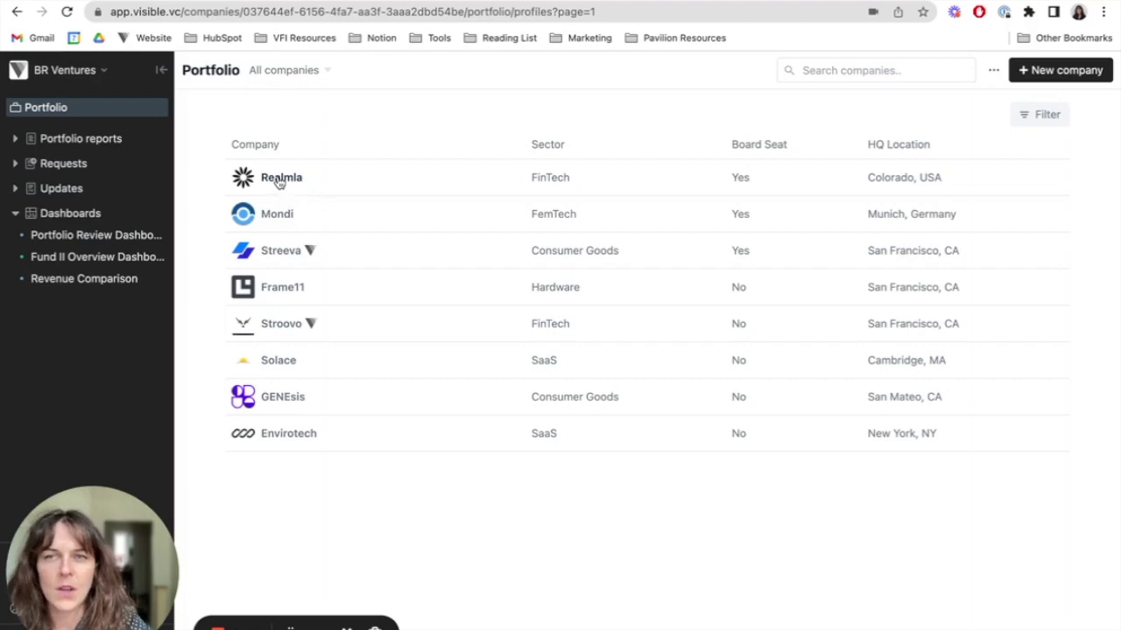
# - Open Realmla's investments and review the Series A equity investment's details without changing them
pyautogui.click(280, 179)
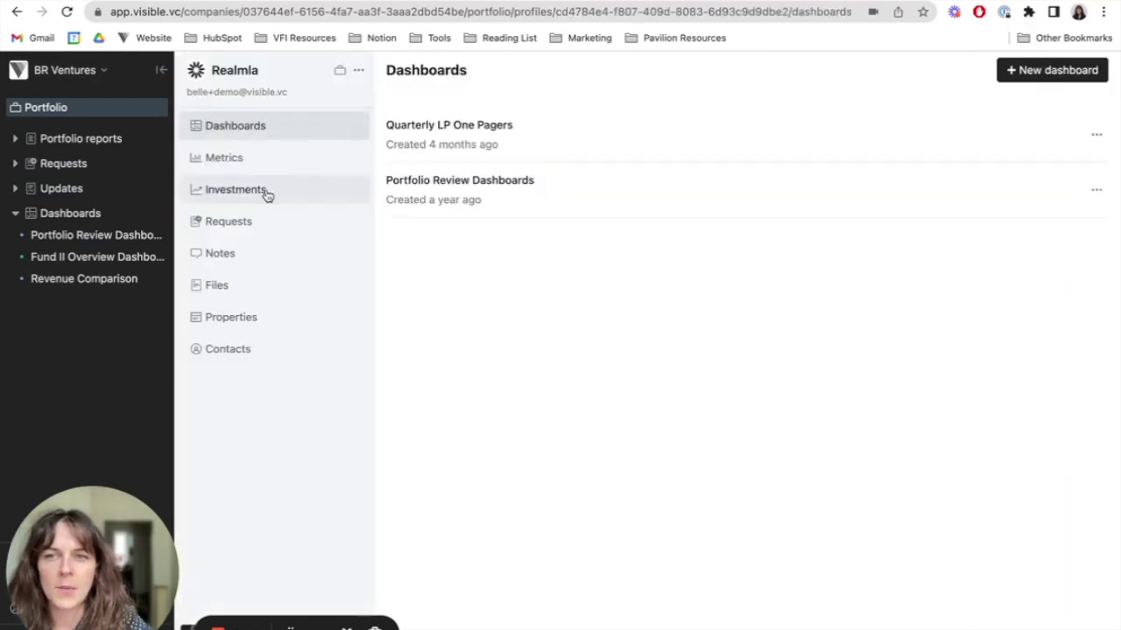
pyautogui.click(255, 192)
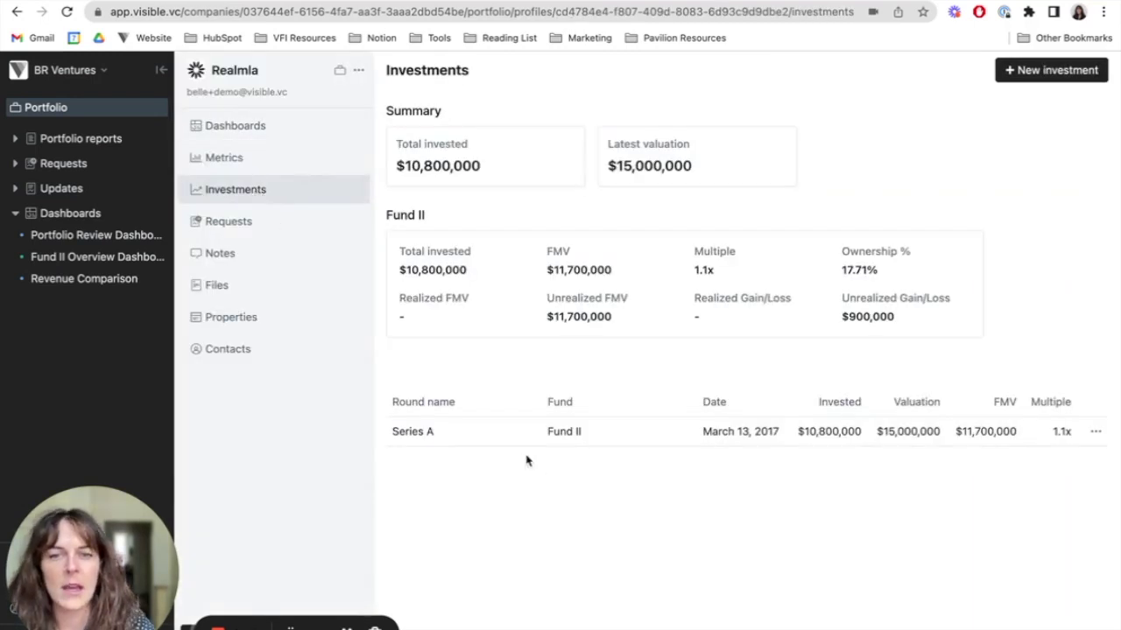
pyautogui.click(1099, 433)
pyautogui.click(1048, 468)
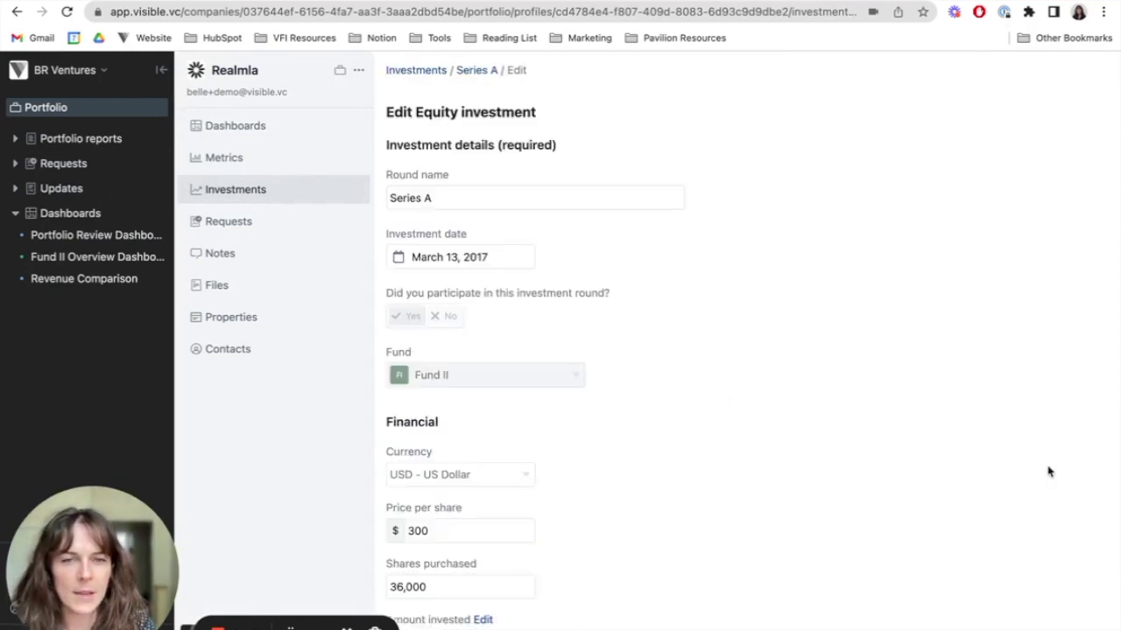
pyautogui.scroll(-5, 784, 238)
pyautogui.scroll(-5, 783, 238)
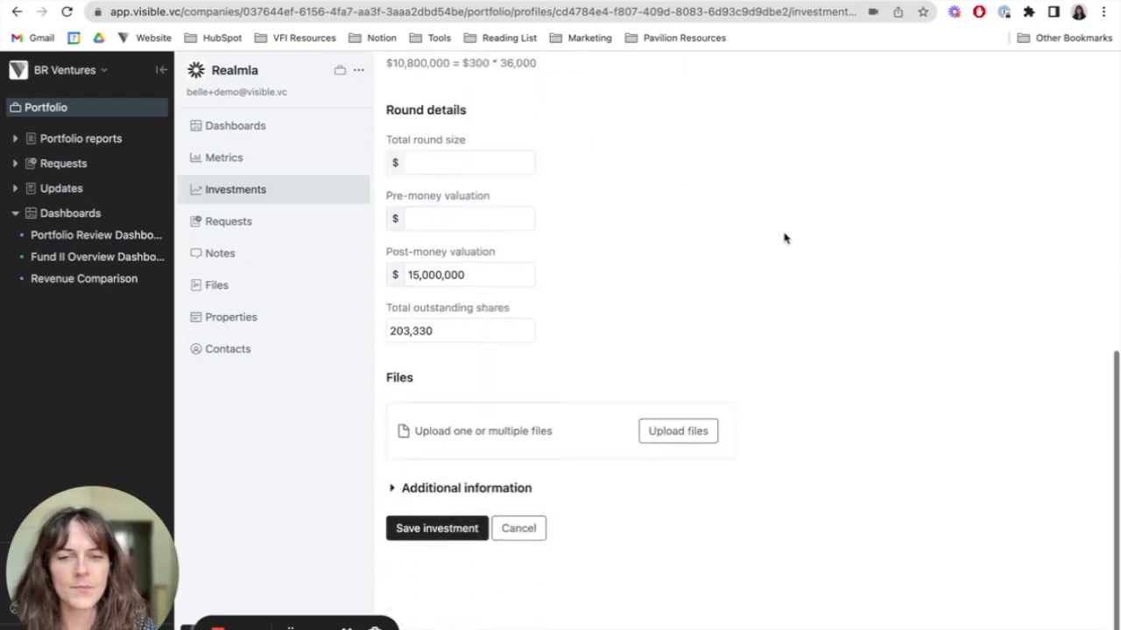
pyautogui.click(539, 534)
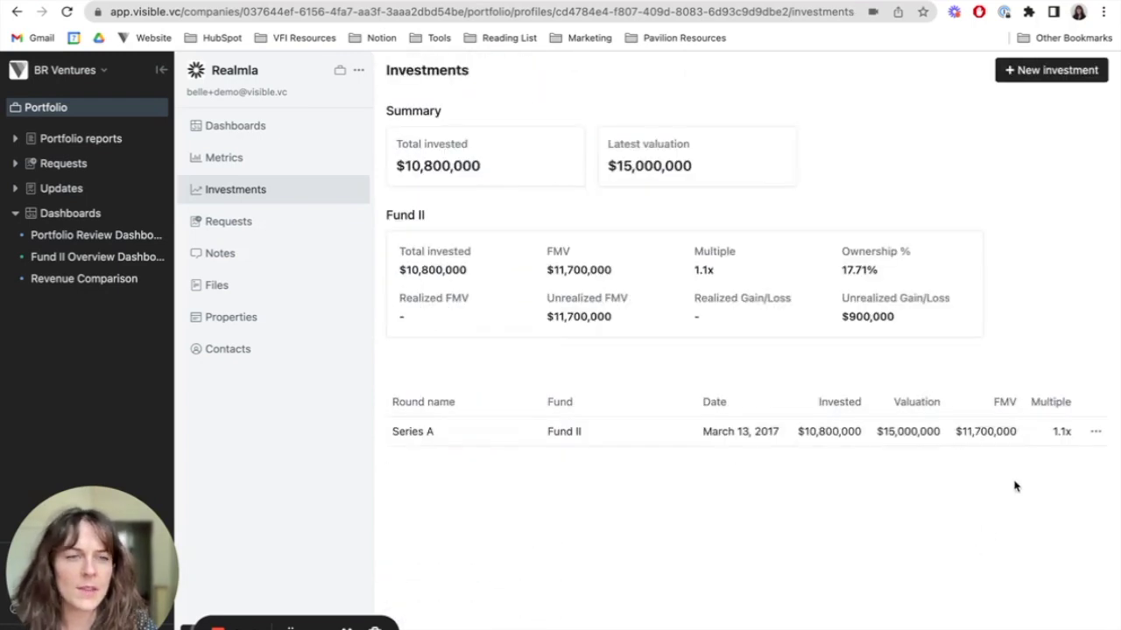
# - Open the fair market value history of Realmla's Series A investment
pyautogui.click(1095, 435)
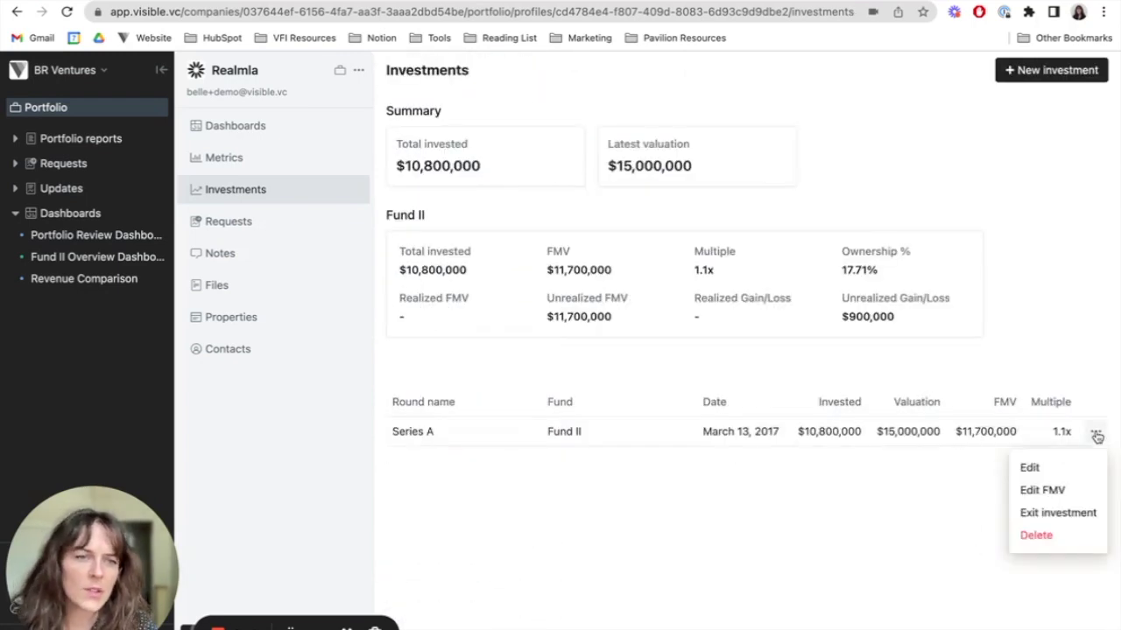
pyautogui.click(1046, 491)
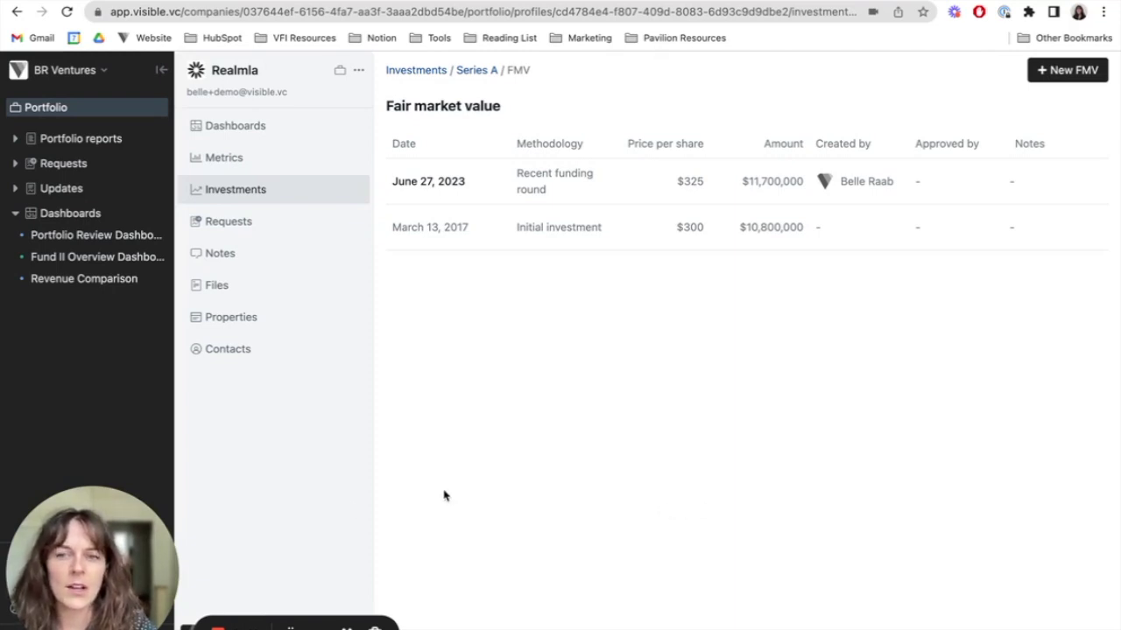
# - Open the account-wide metrics and look through the list of fund metrics for Fund II and Fund III
pyautogui.moveTo(120, 426)
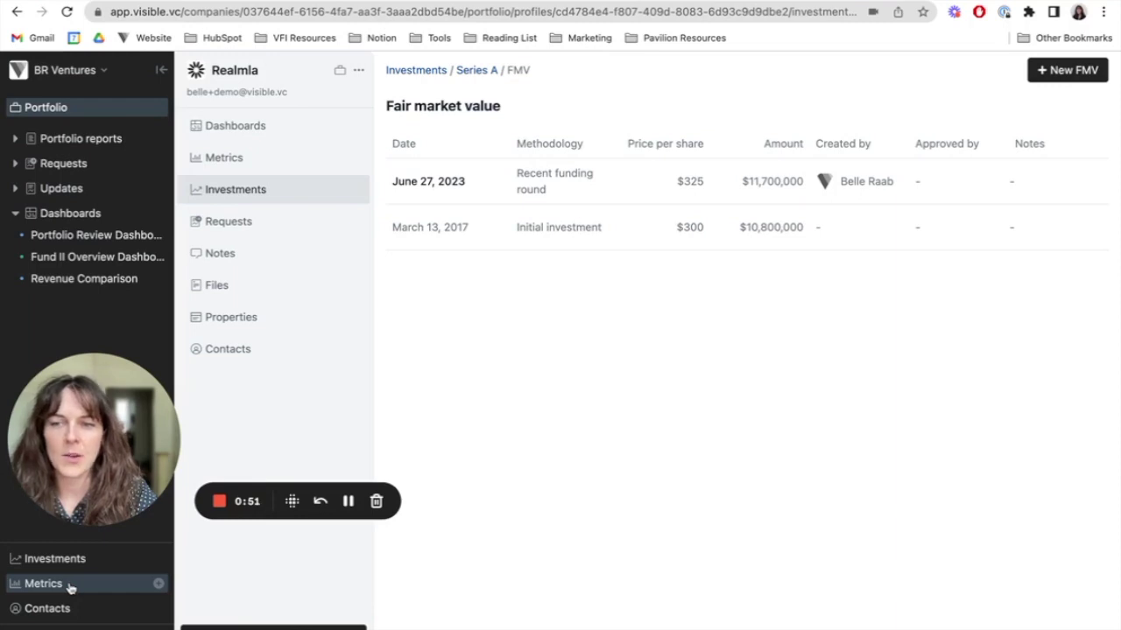
pyautogui.click(70, 587)
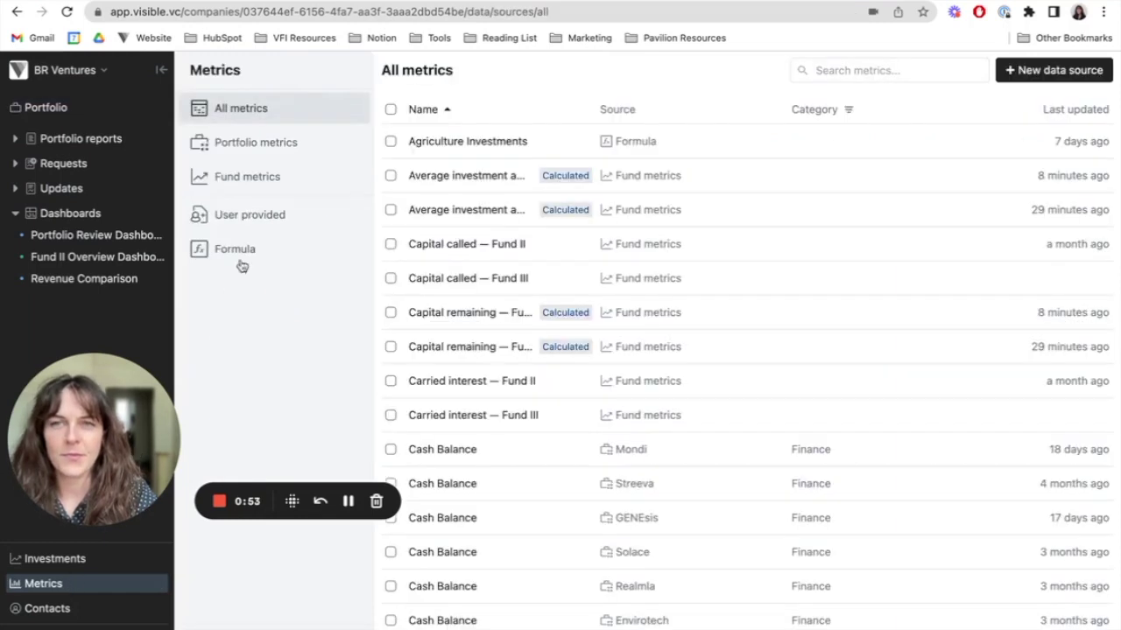
pyautogui.click(256, 182)
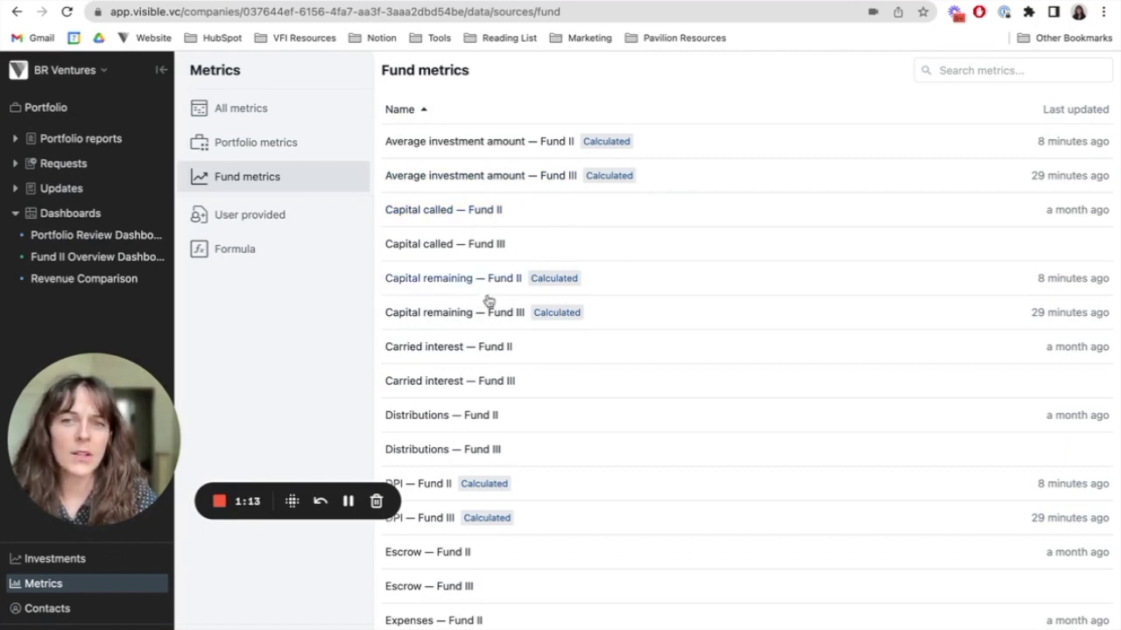
pyautogui.scroll(-2, 482, 352)
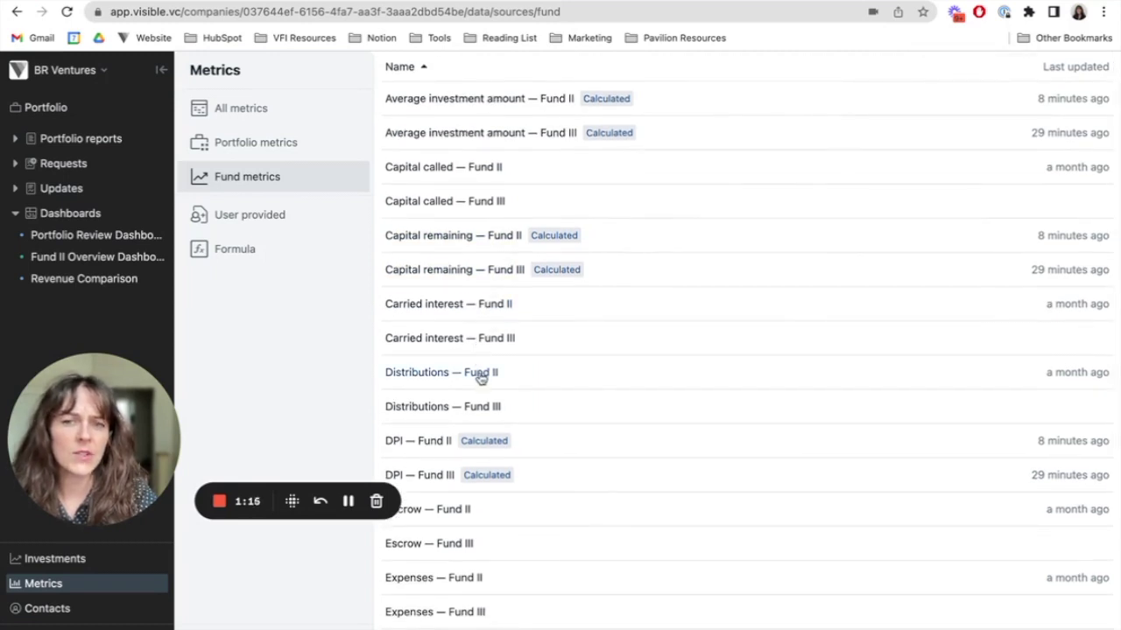
pyautogui.scroll(-5, 481, 380)
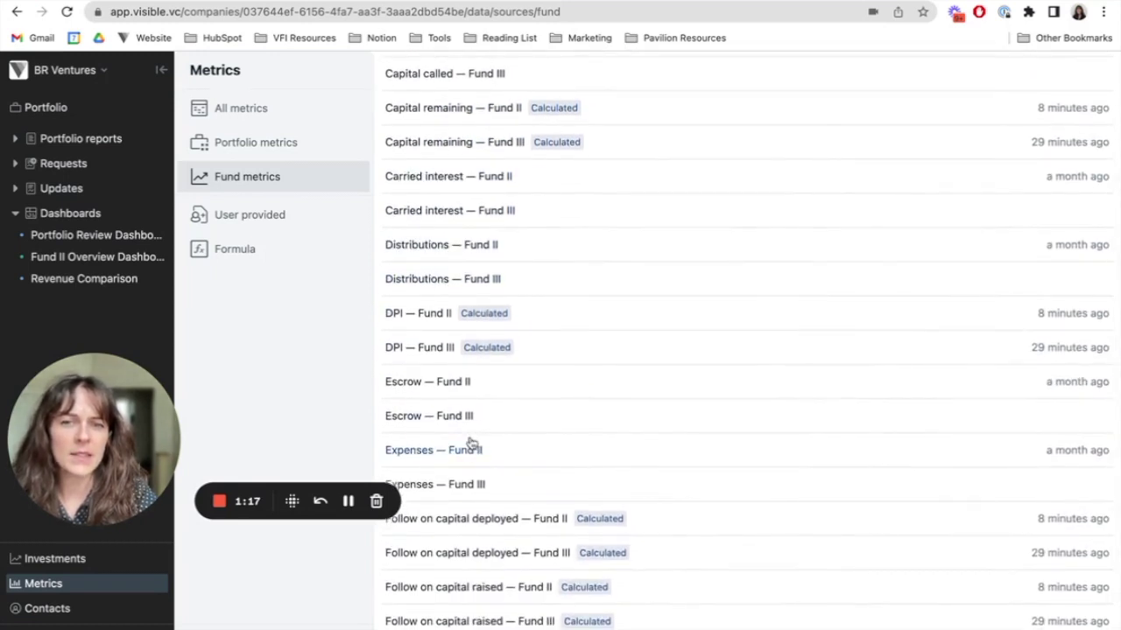
pyautogui.scroll(7, 457, 392)
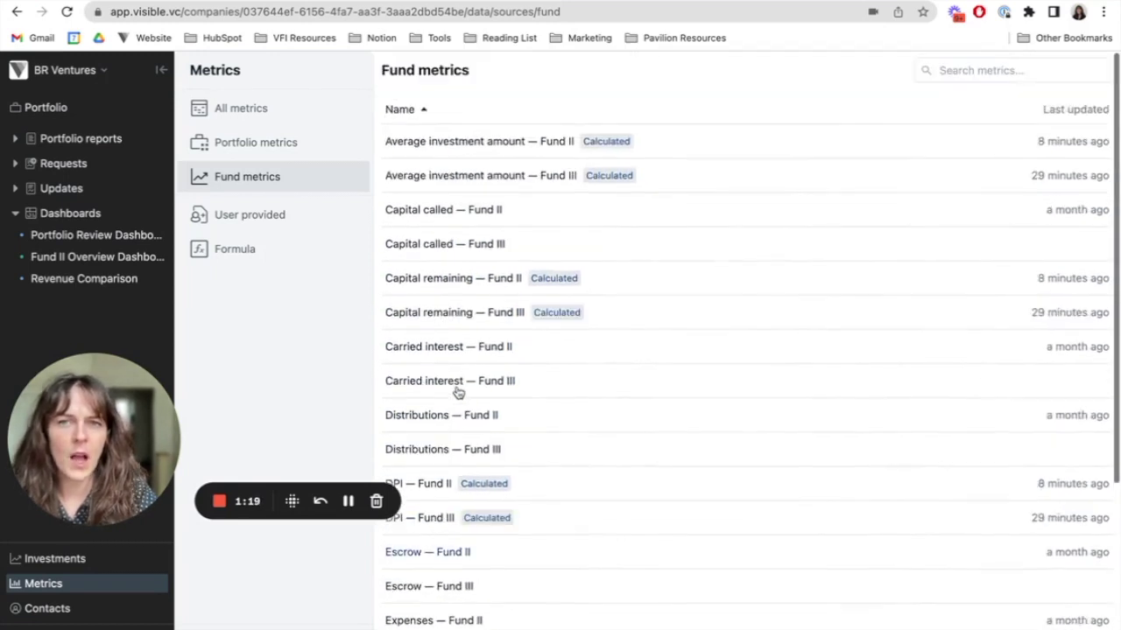
# - Open the Capital called — Fund II metric and inspect the form for adding a new value, leaving it without saving
pyautogui.click(461, 212)
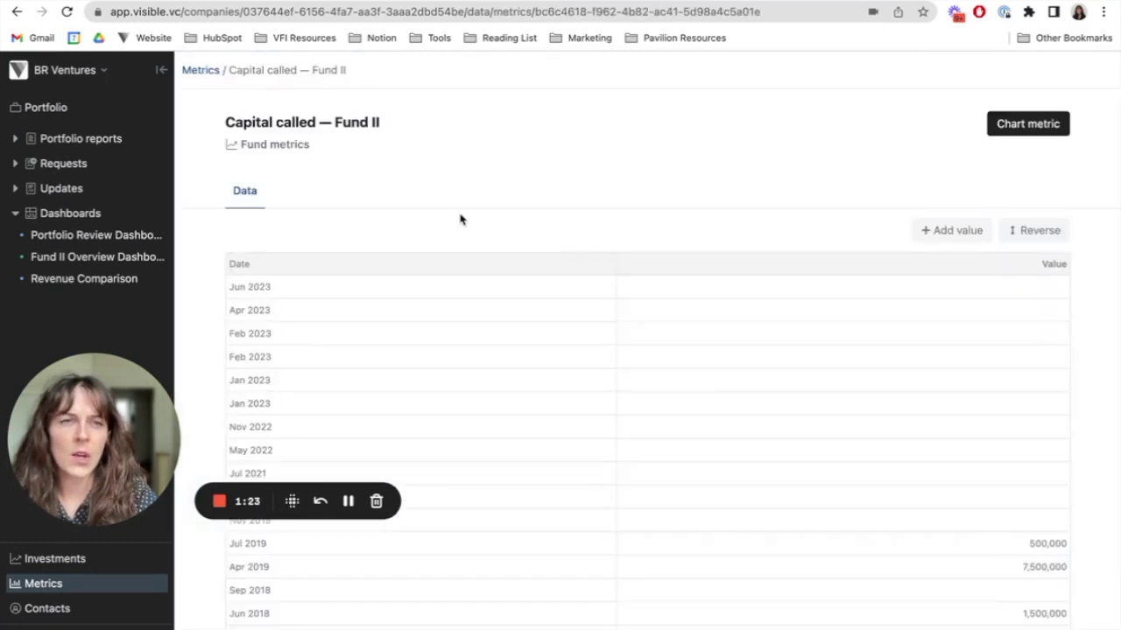
pyautogui.click(954, 236)
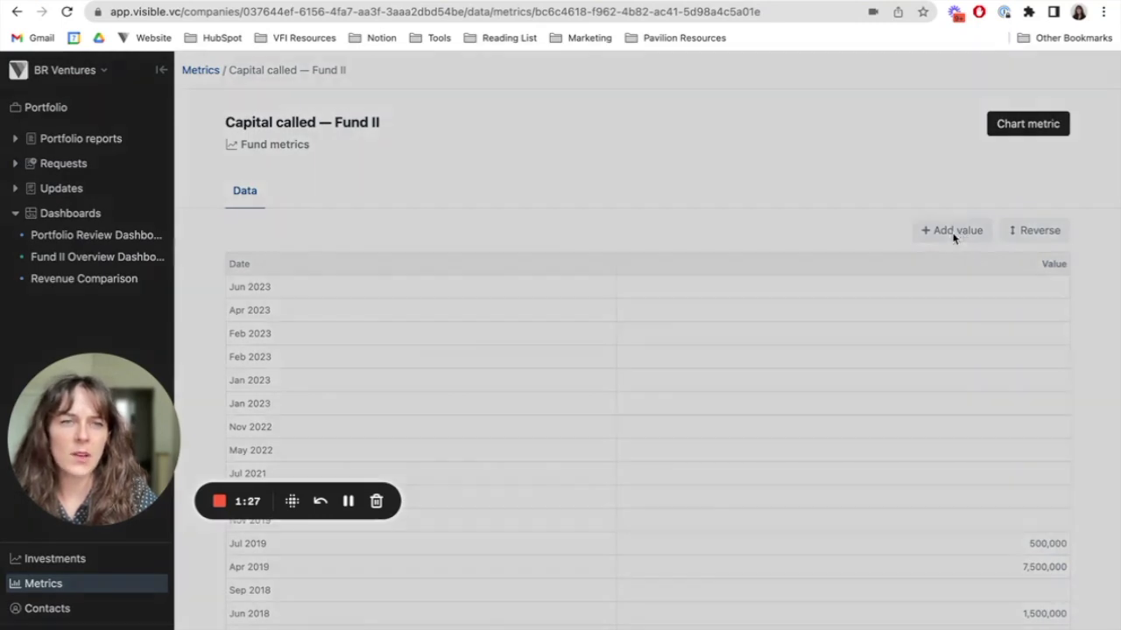
pyautogui.click(499, 320)
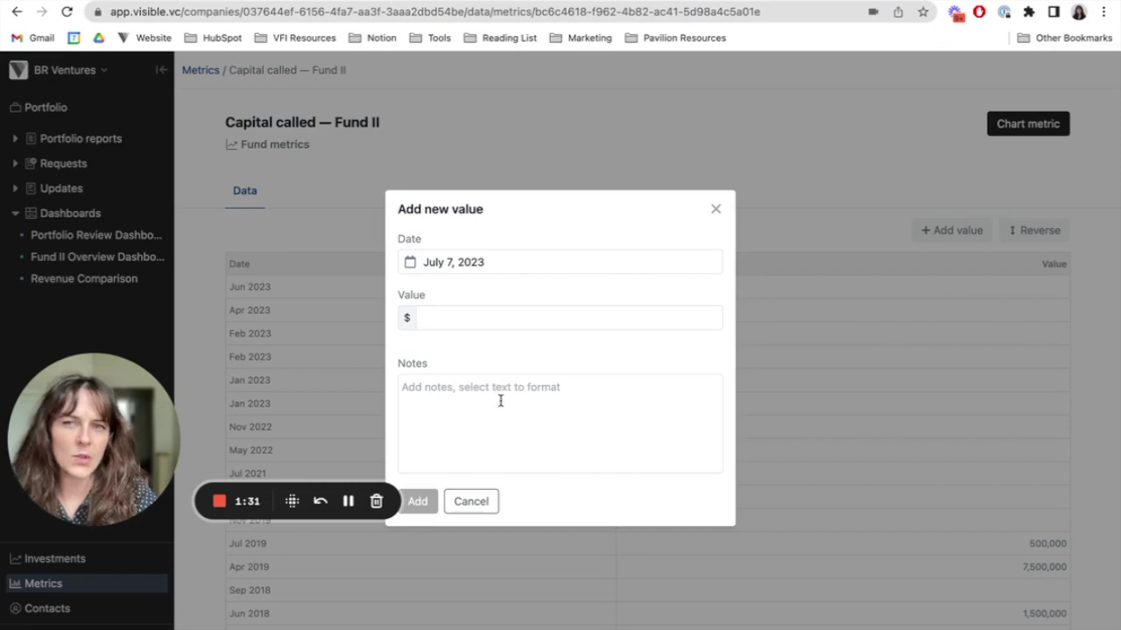
pyautogui.click(486, 504)
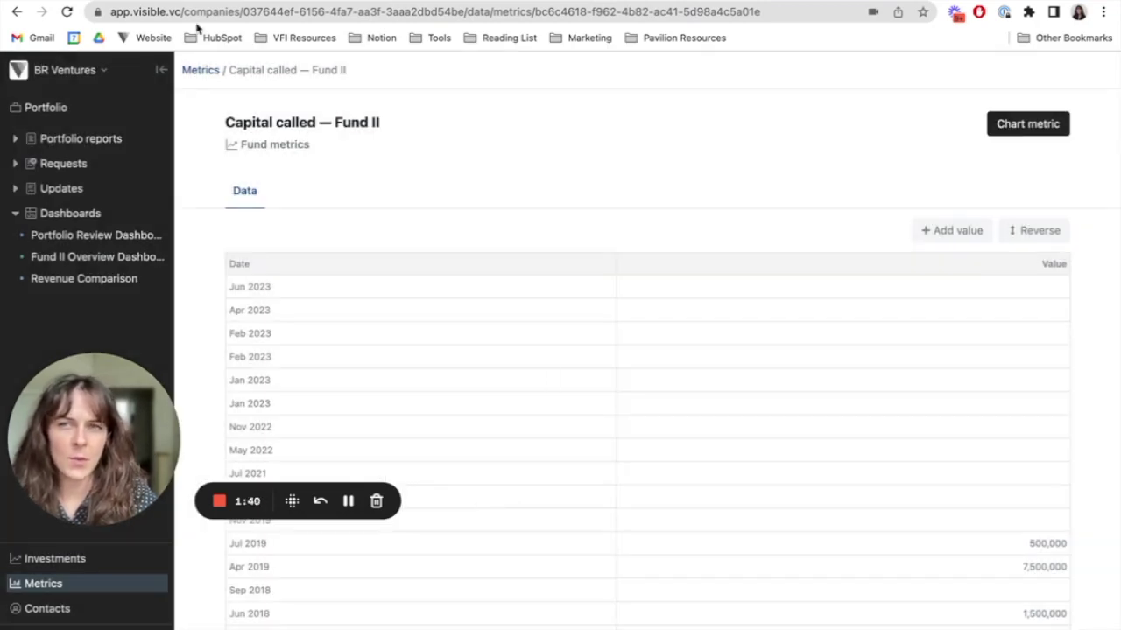
# - Return to the fund metrics list and examine which metrics are calculated
pyautogui.click(203, 72)
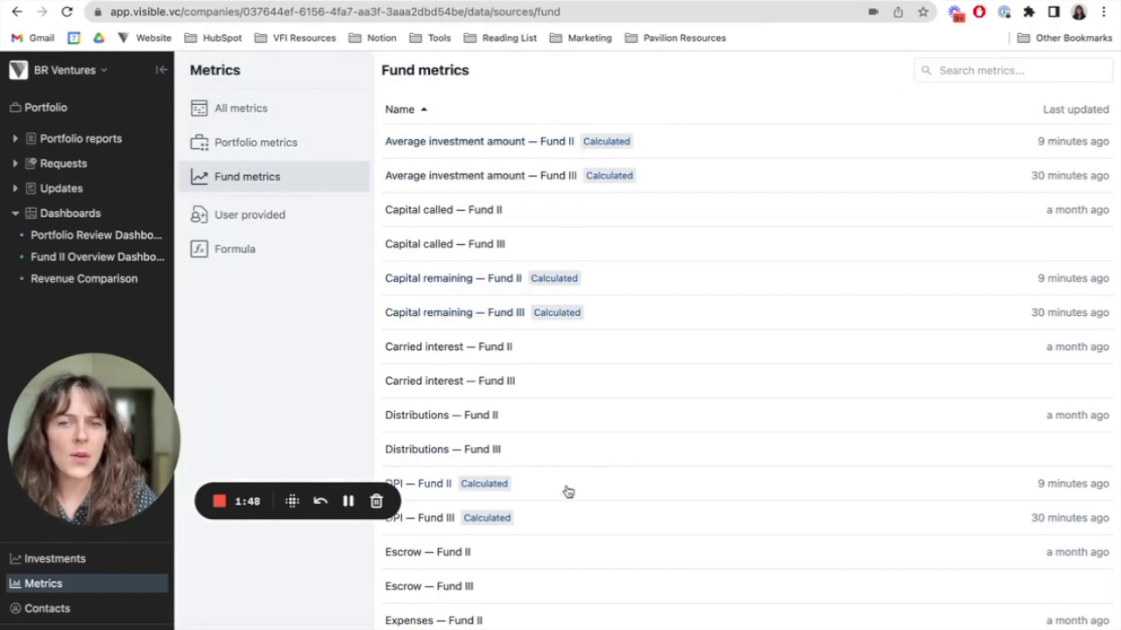
pyautogui.scroll(-3, 568, 493)
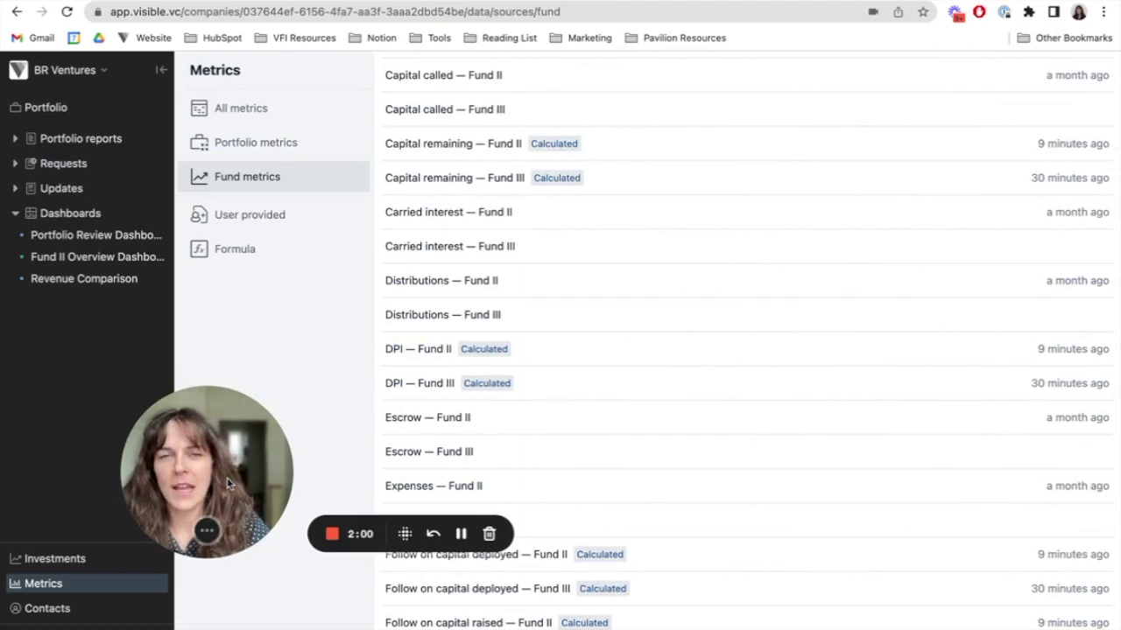
# - Create a new flexible dashboard named "Fund II Dashboard"
pyautogui.click(158, 214)
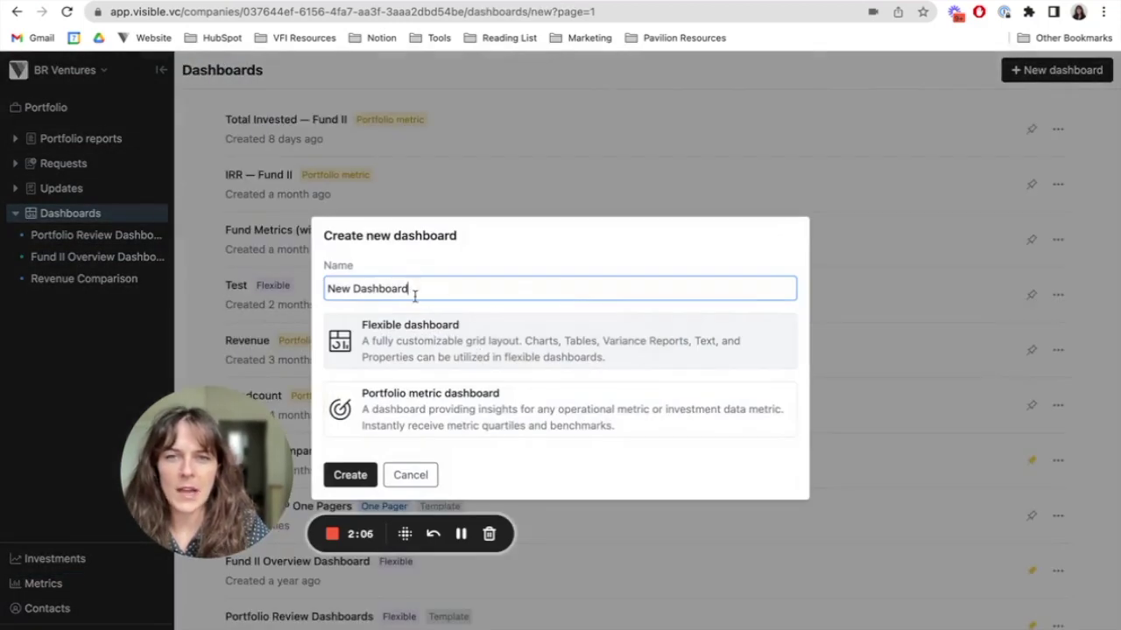
pyautogui.moveTo(415, 295); pyautogui.dragTo(310, 296)
pyautogui.write('F')
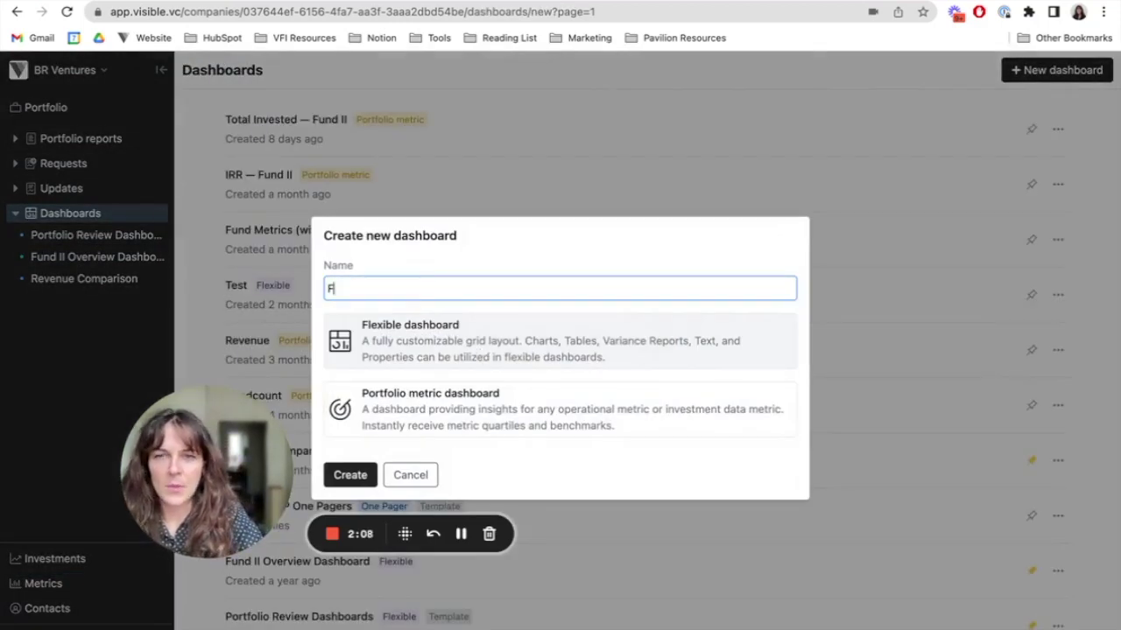
pyautogui.write('und II Dash')
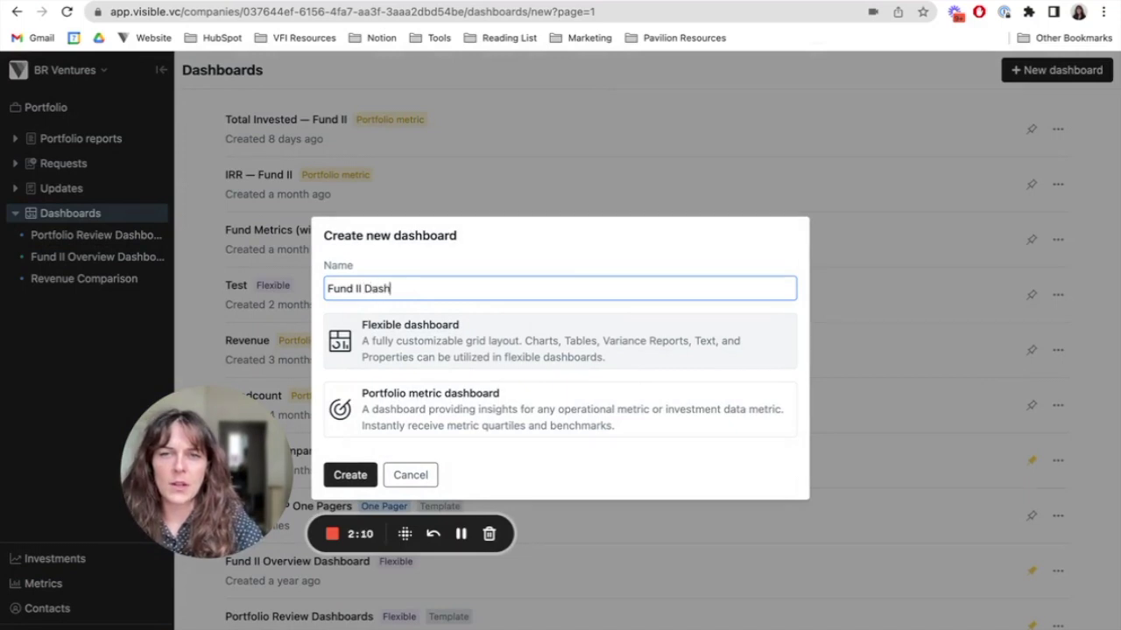
pyautogui.write('board')
pyautogui.click(360, 477)
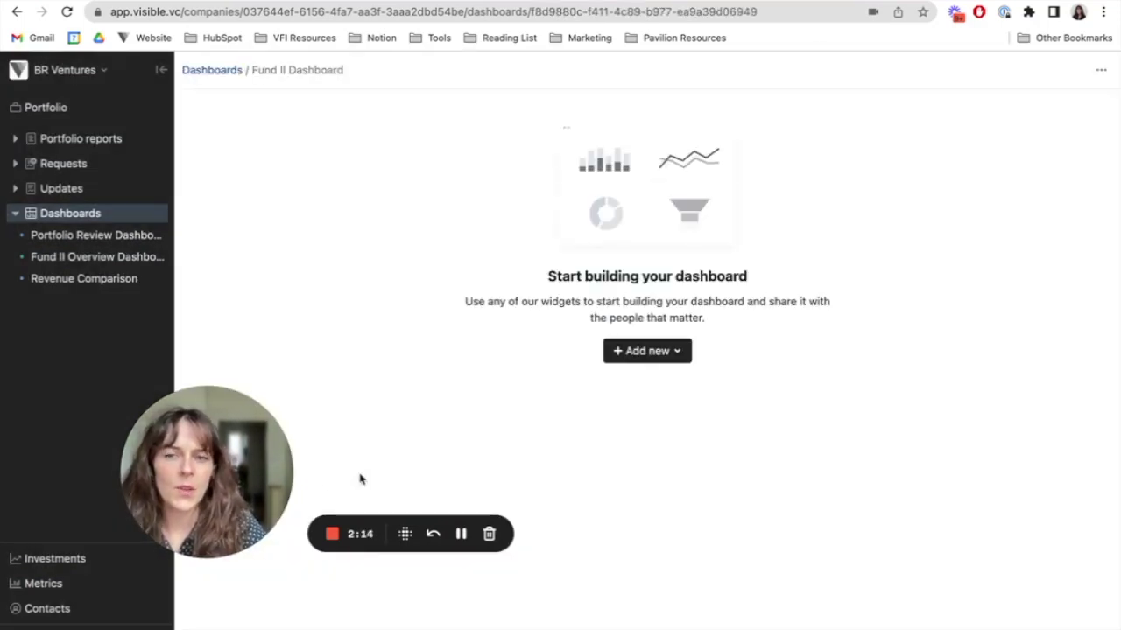
pyautogui.moveTo(241, 457); pyautogui.dragTo(137, 556)
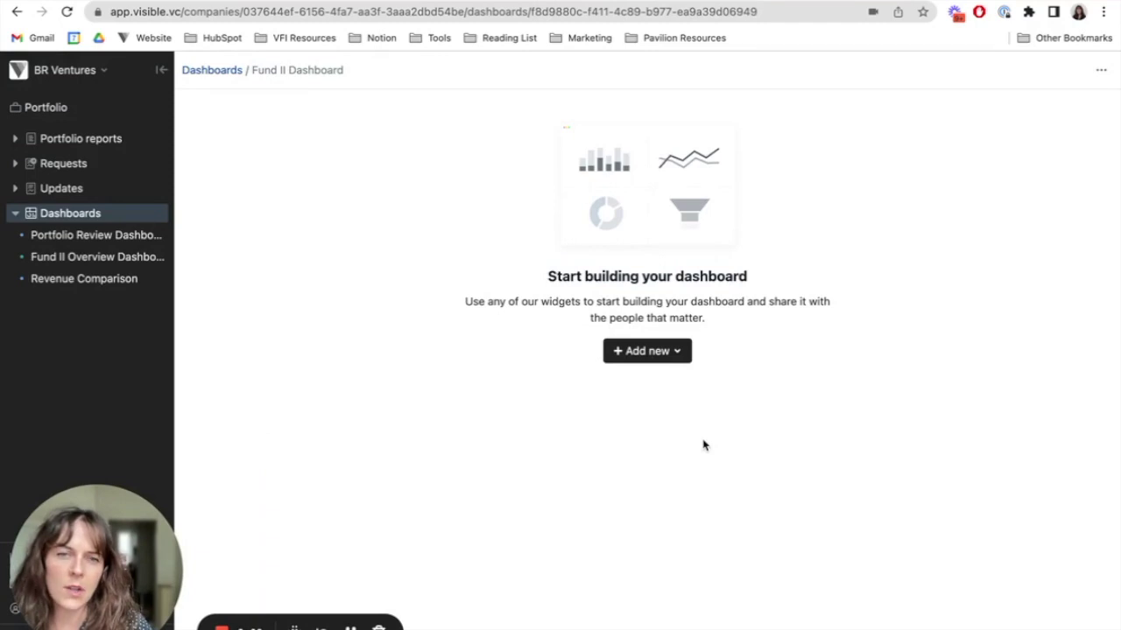
# - Add a chart to the dashboard using the Total invested — Fund II metric from the Fund II investment metrics
pyautogui.click(647, 356)
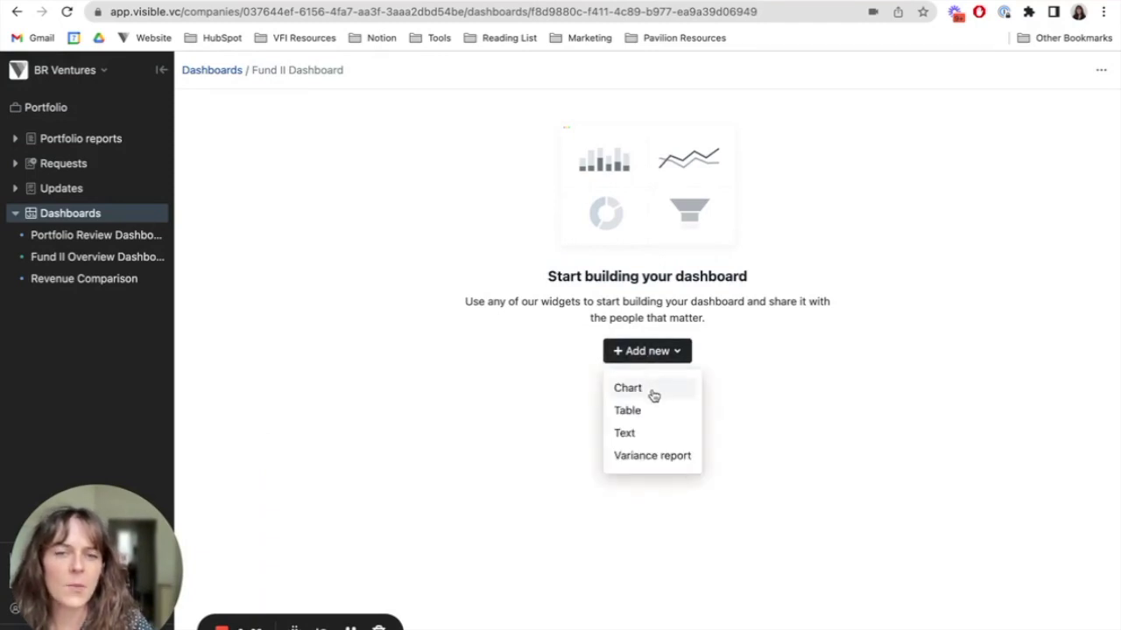
pyautogui.click(653, 396)
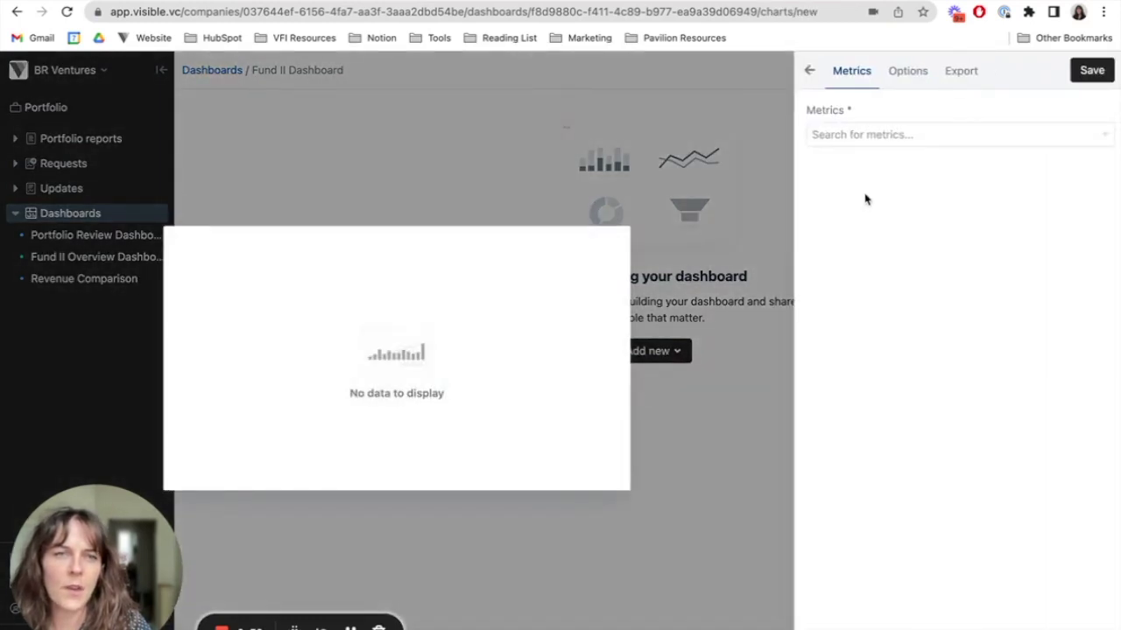
pyautogui.click(871, 136)
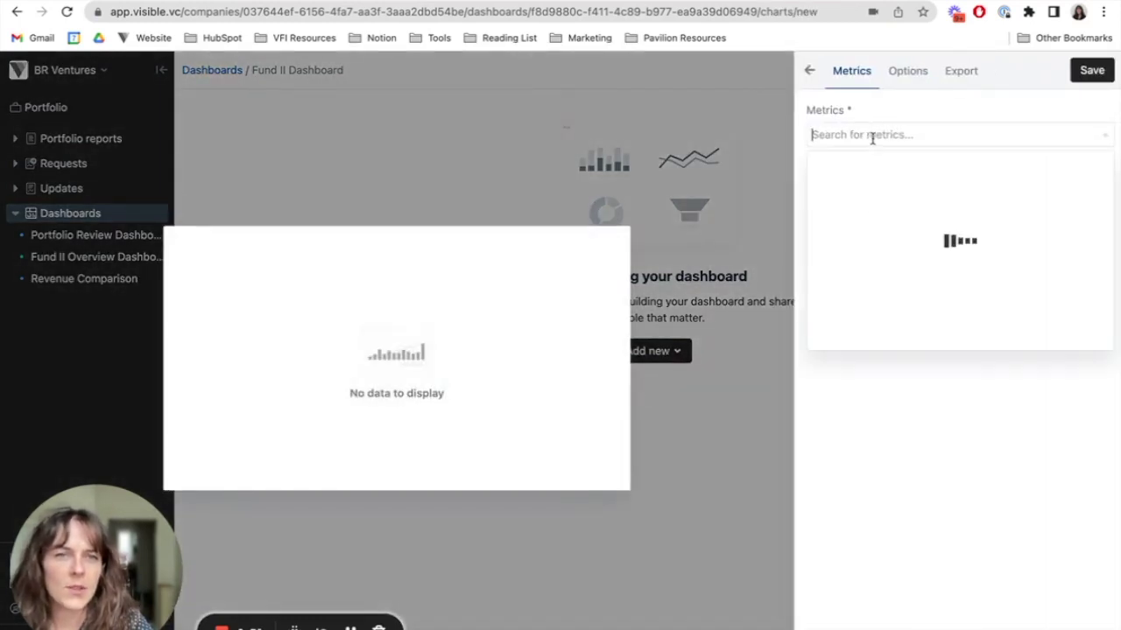
pyautogui.scroll(-2, 885, 265)
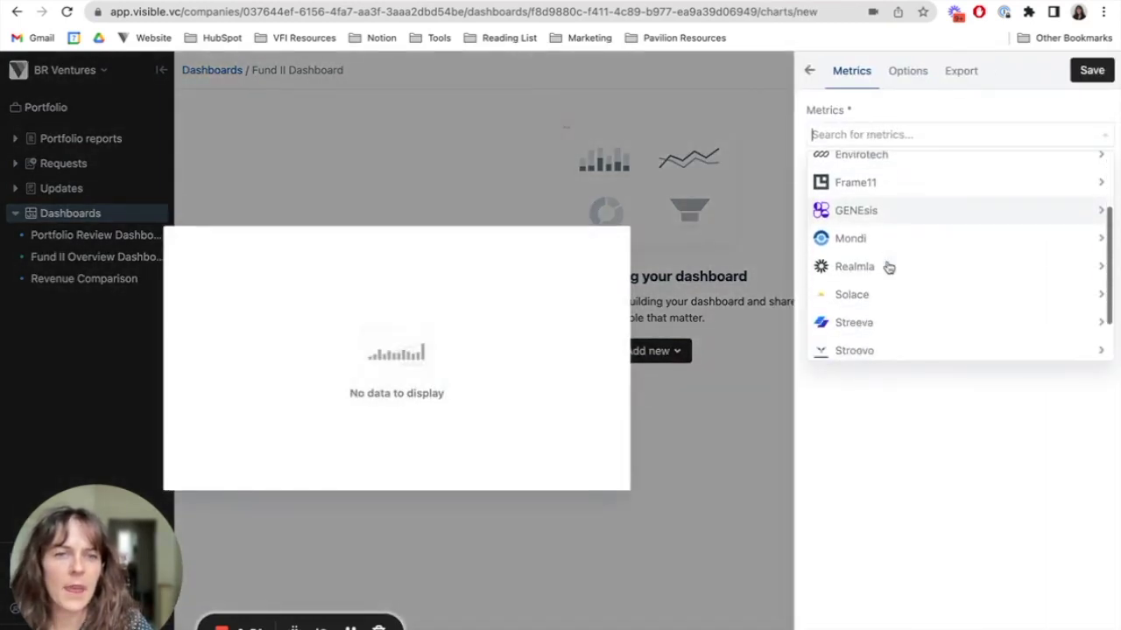
pyautogui.scroll(-2, 888, 267)
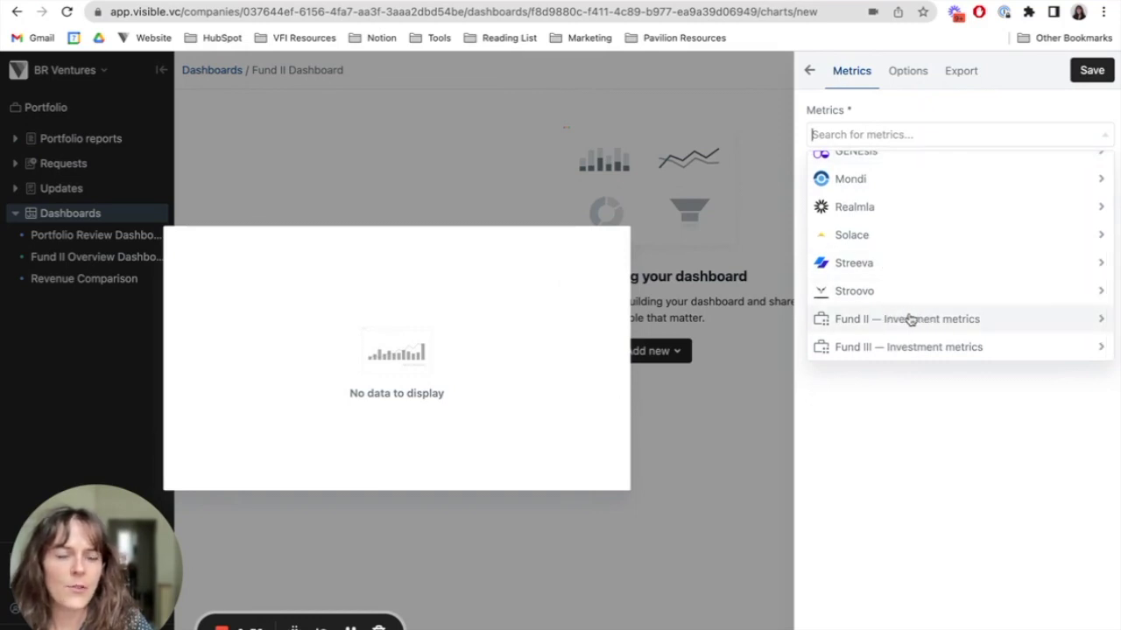
pyautogui.click(946, 321)
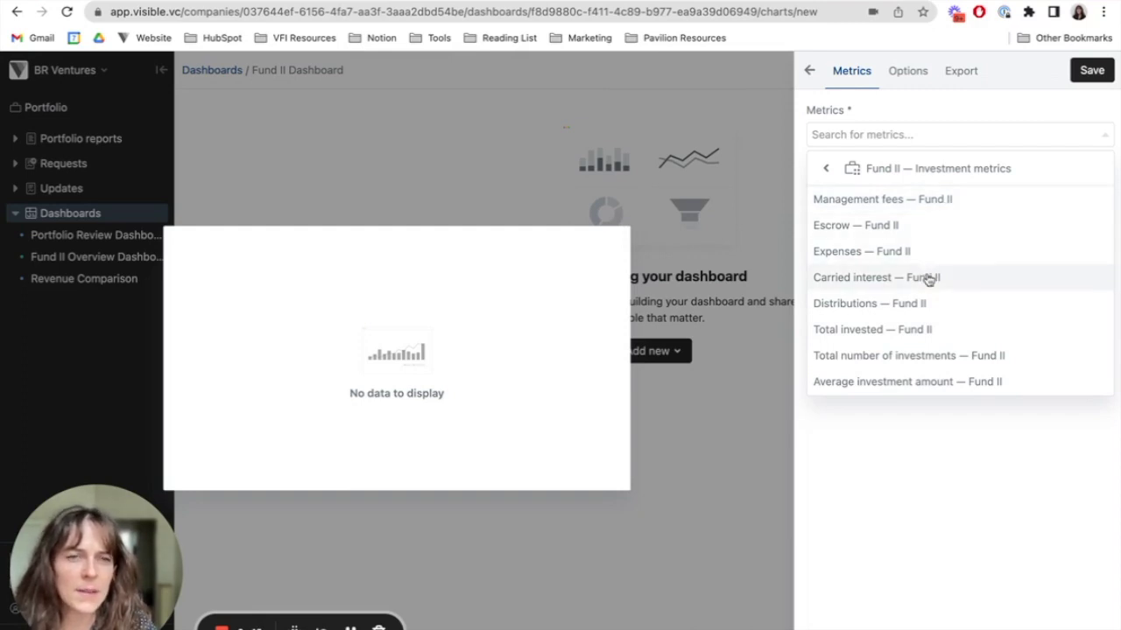
pyautogui.scroll(-3, 928, 303)
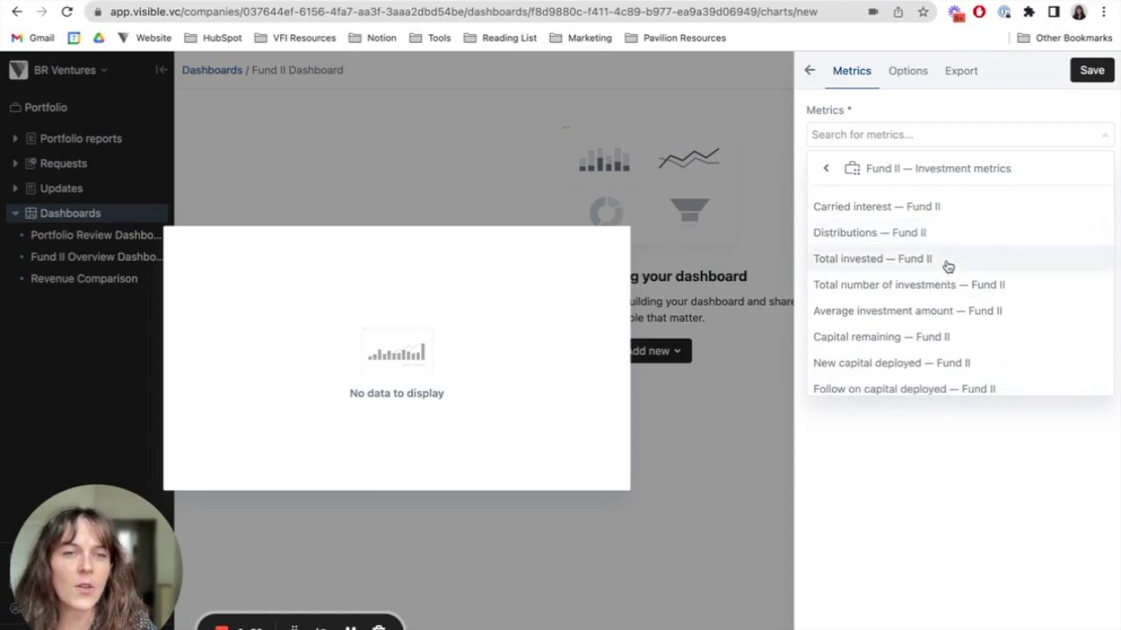
pyautogui.scroll(-10, 947, 267)
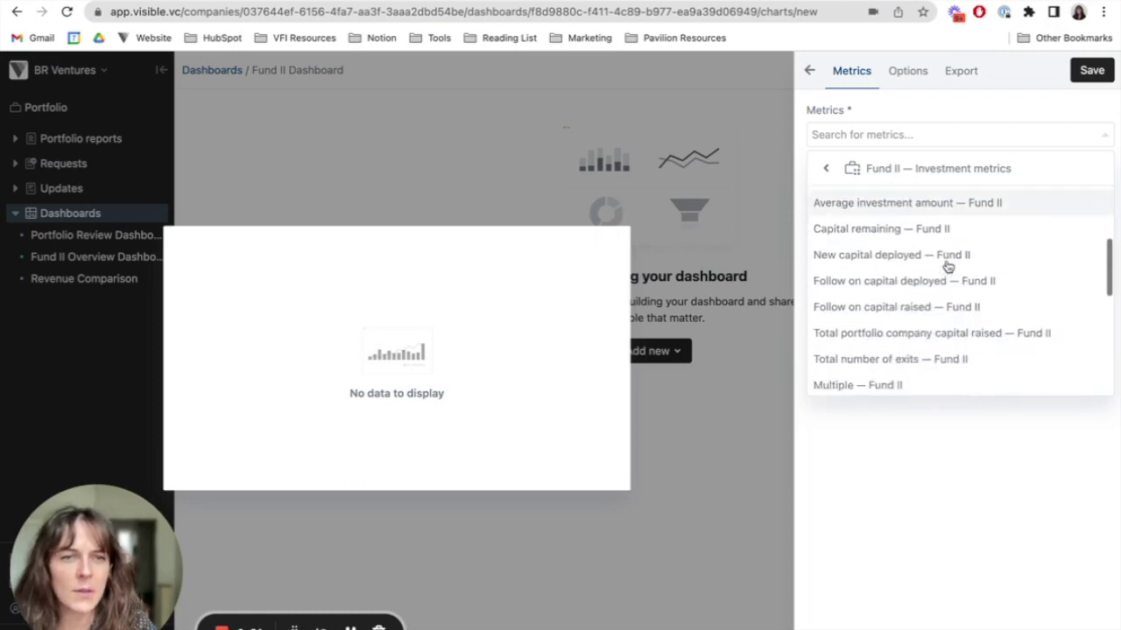
pyautogui.scroll(6, 948, 267)
pyautogui.scroll(3, 946, 268)
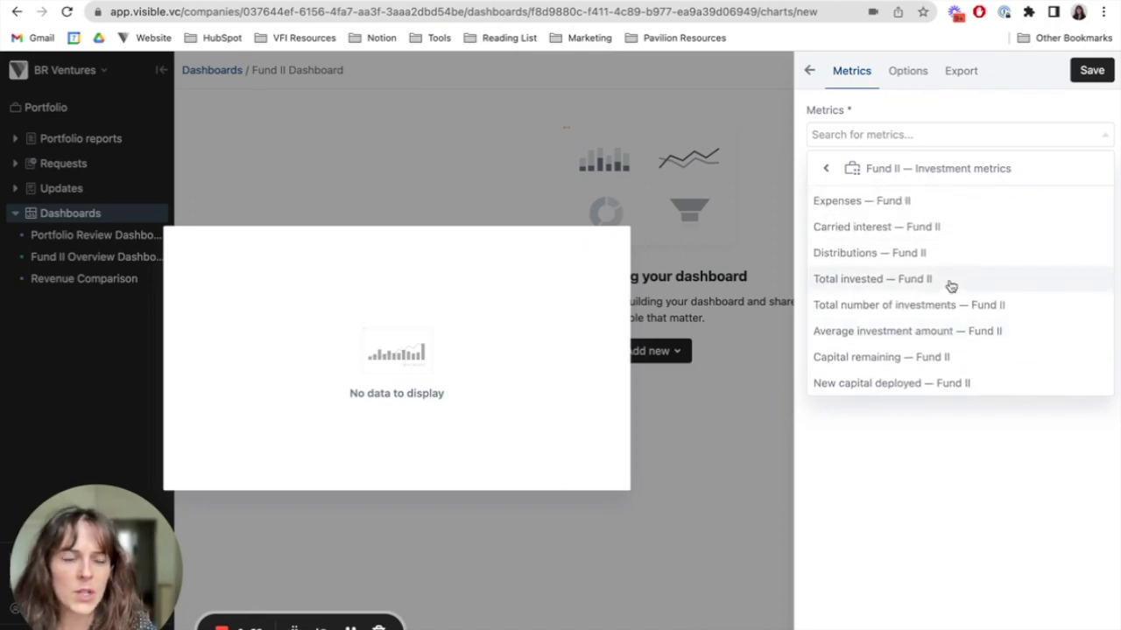
pyautogui.click(948, 285)
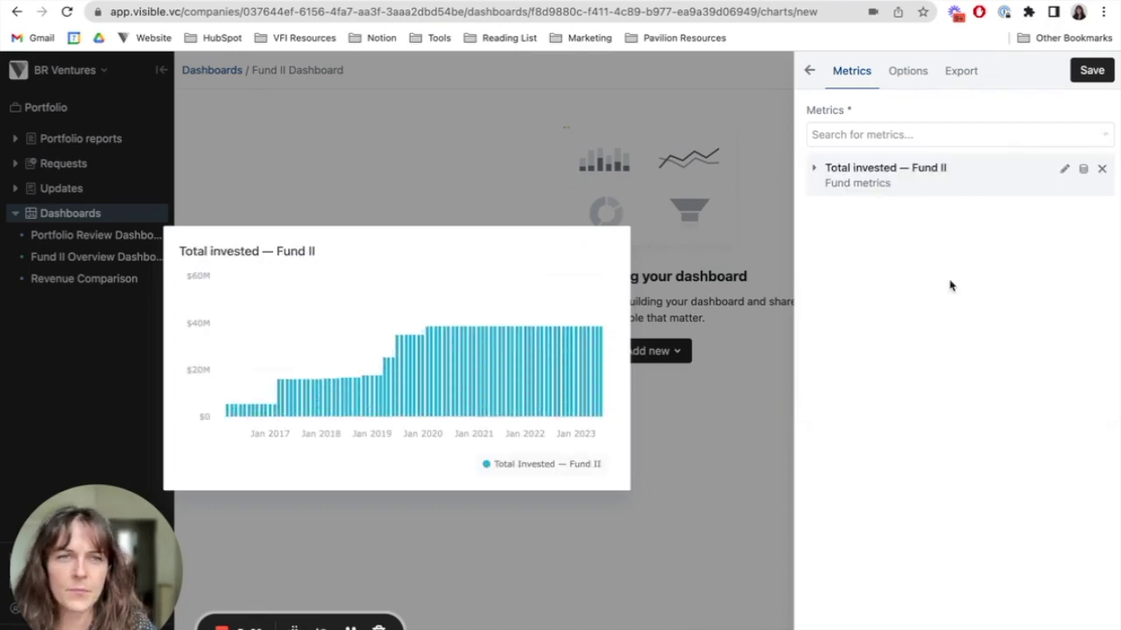
# - Change the Total invested — Fund II chart type to Number and save it to the dashboard
pyautogui.click(915, 79)
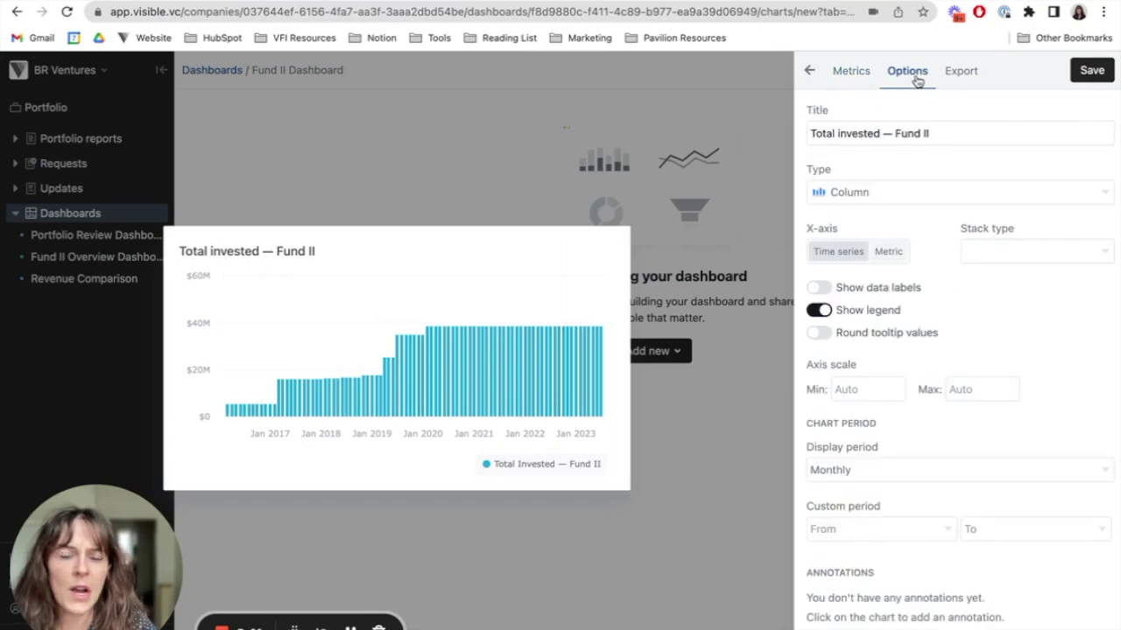
pyautogui.click(893, 199)
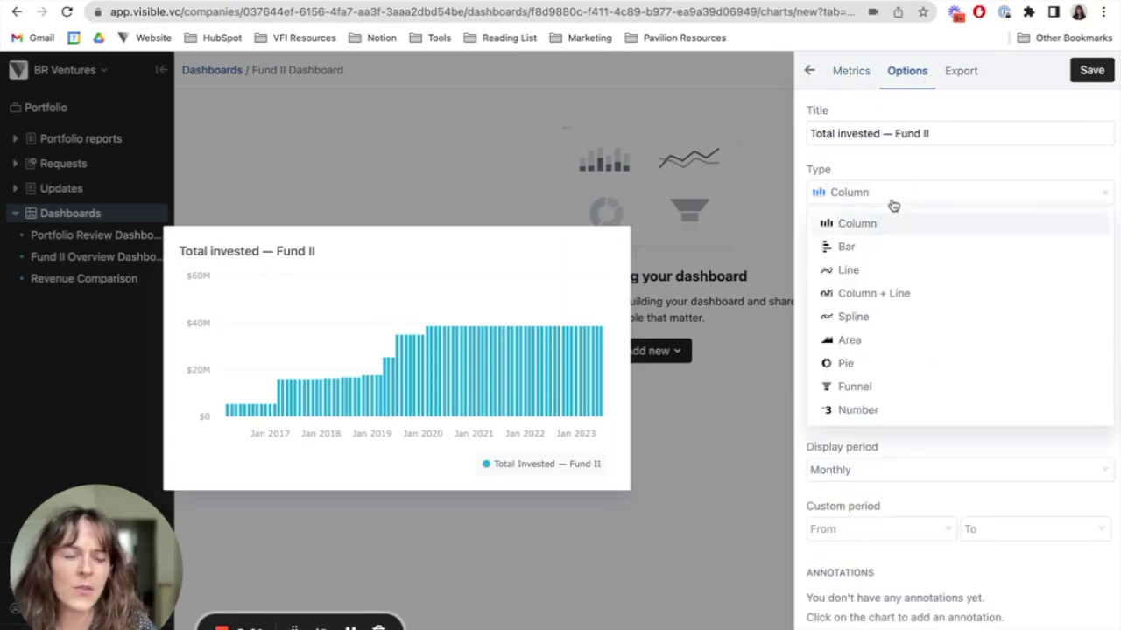
pyautogui.click(898, 418)
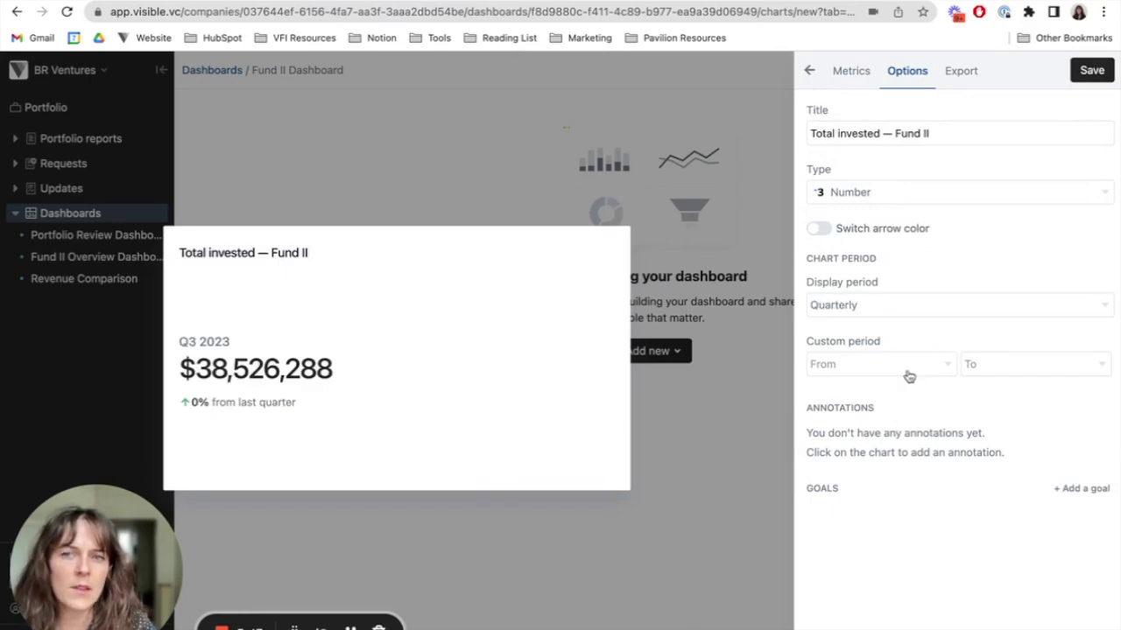
pyautogui.click(1092, 70)
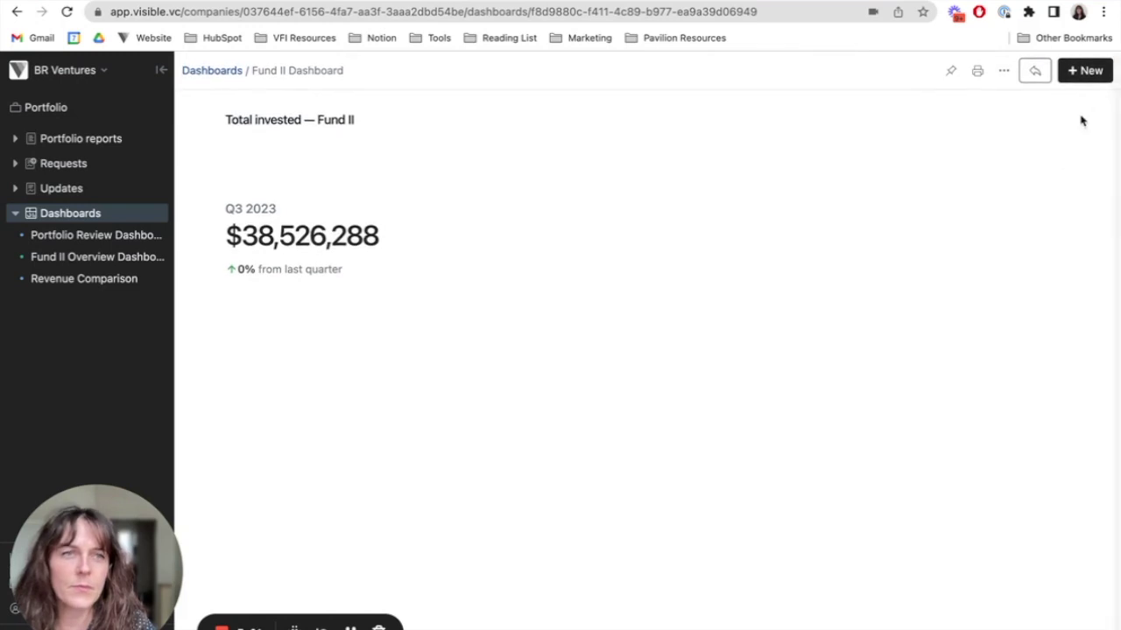
# - Add a Number chart of the Capital remaining — Fund II metric from the Fund II investment metrics and save it
pyautogui.click(1086, 72)
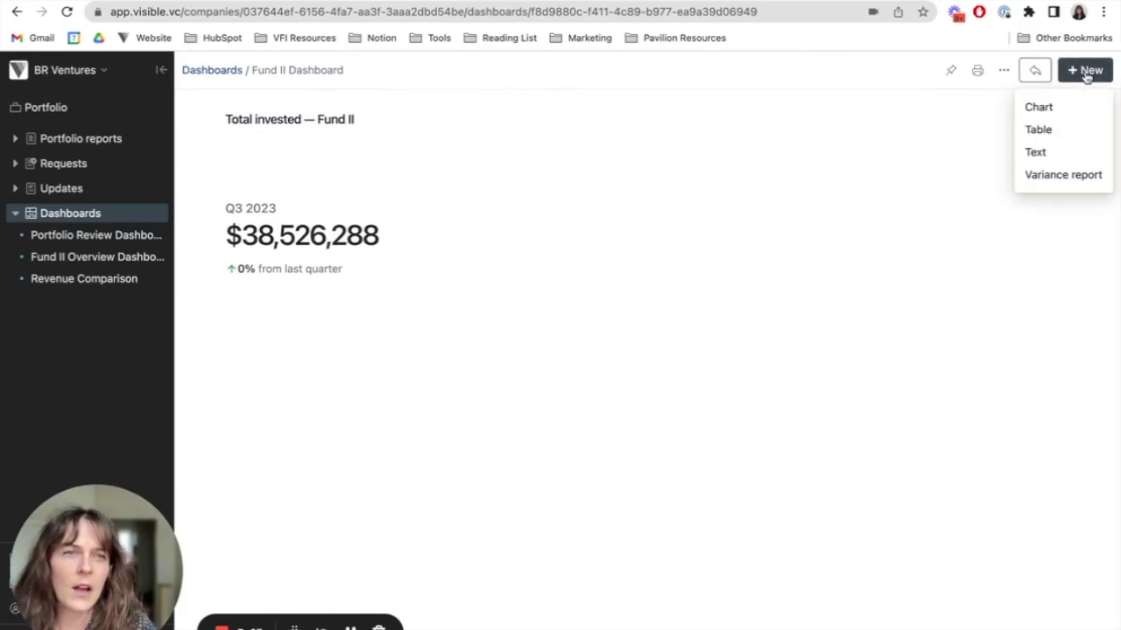
pyautogui.click(1057, 109)
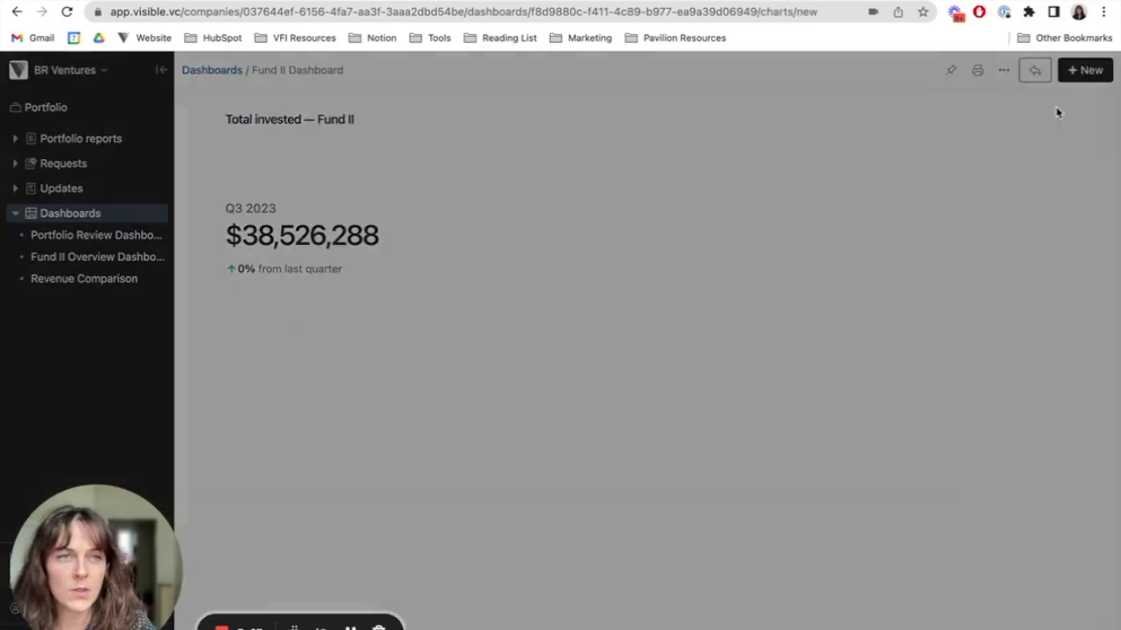
pyautogui.click(925, 137)
pyautogui.scroll(-3, 925, 301)
pyautogui.click(916, 348)
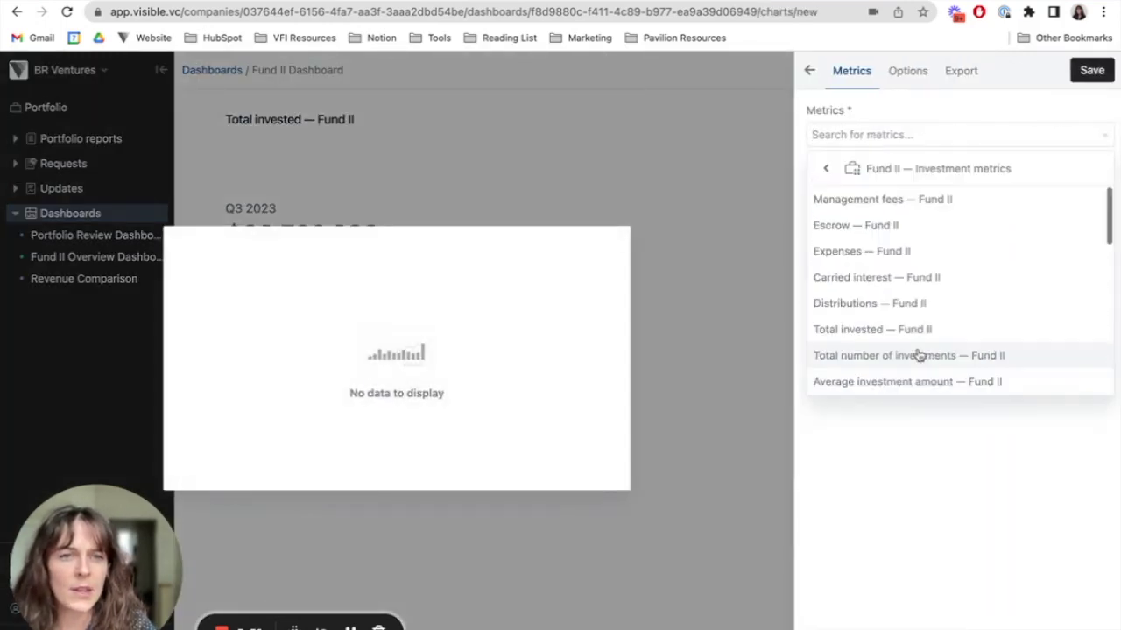
pyautogui.scroll(-2, 918, 355)
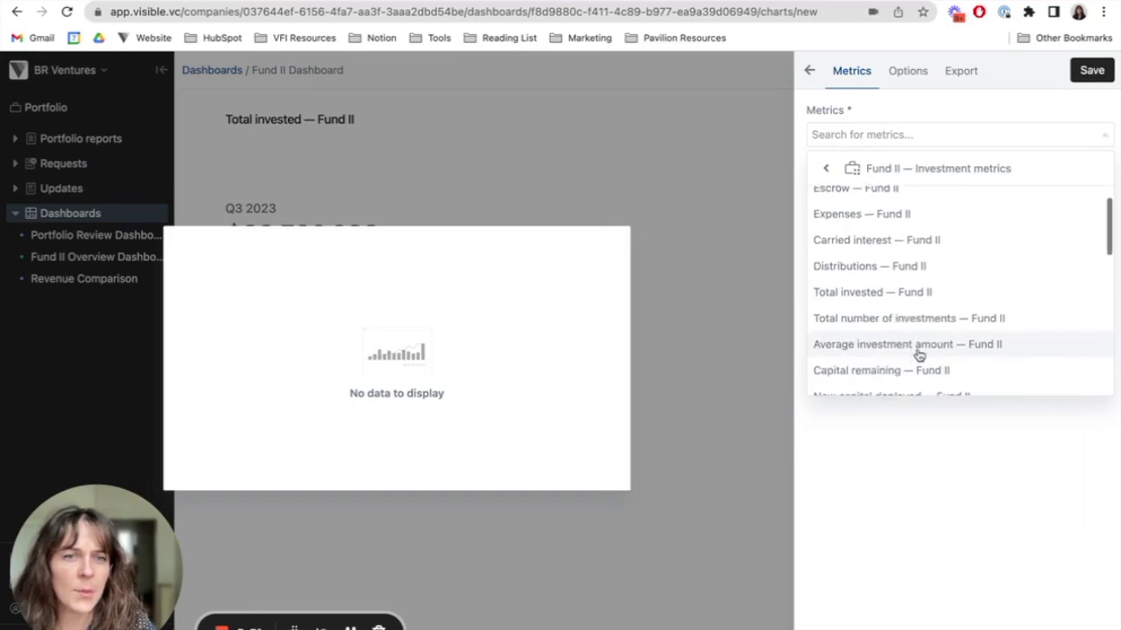
pyautogui.click(937, 356)
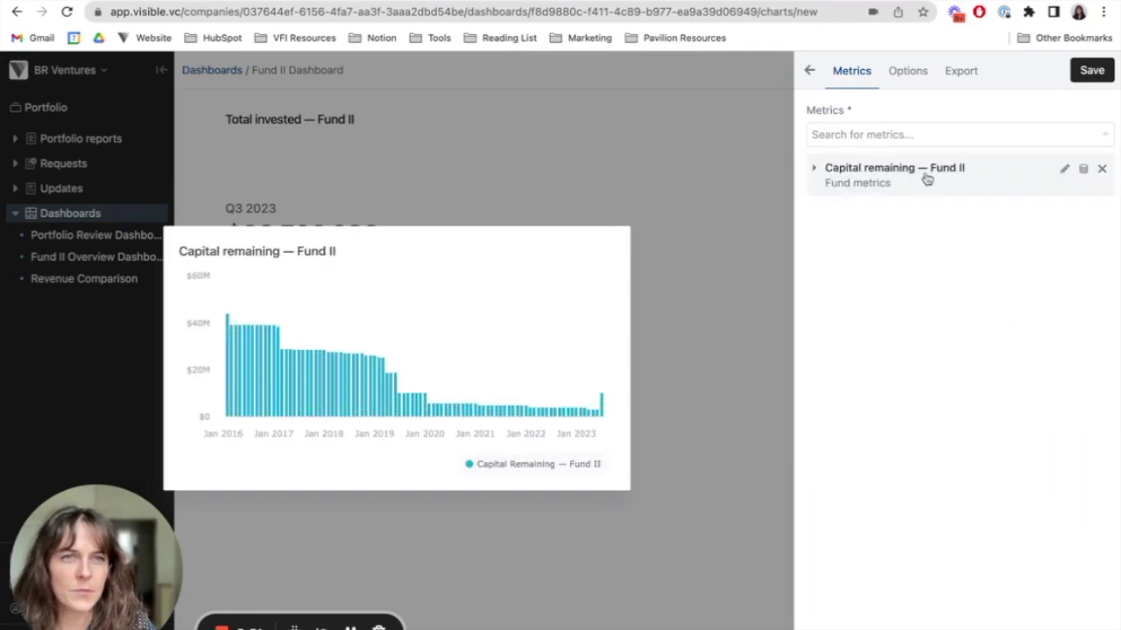
pyautogui.click(1092, 70)
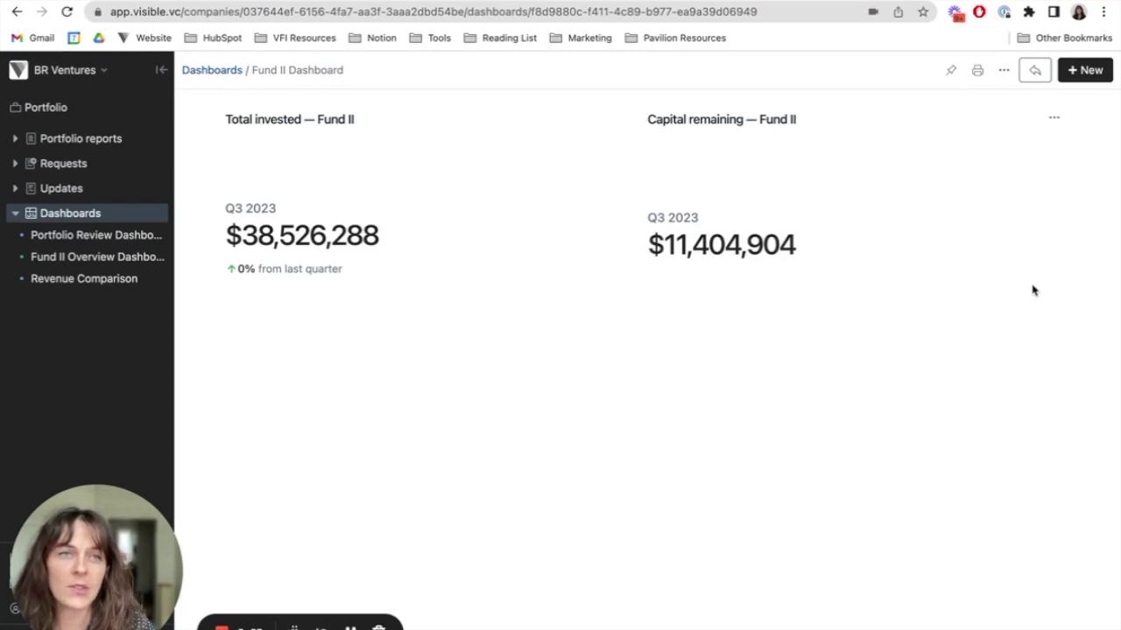
# - Start another dashboard chart using the Total number of investments — Fund II metric from the Fund II investment metrics
pyautogui.click(1087, 70)
pyautogui.click(1057, 110)
pyautogui.click(948, 136)
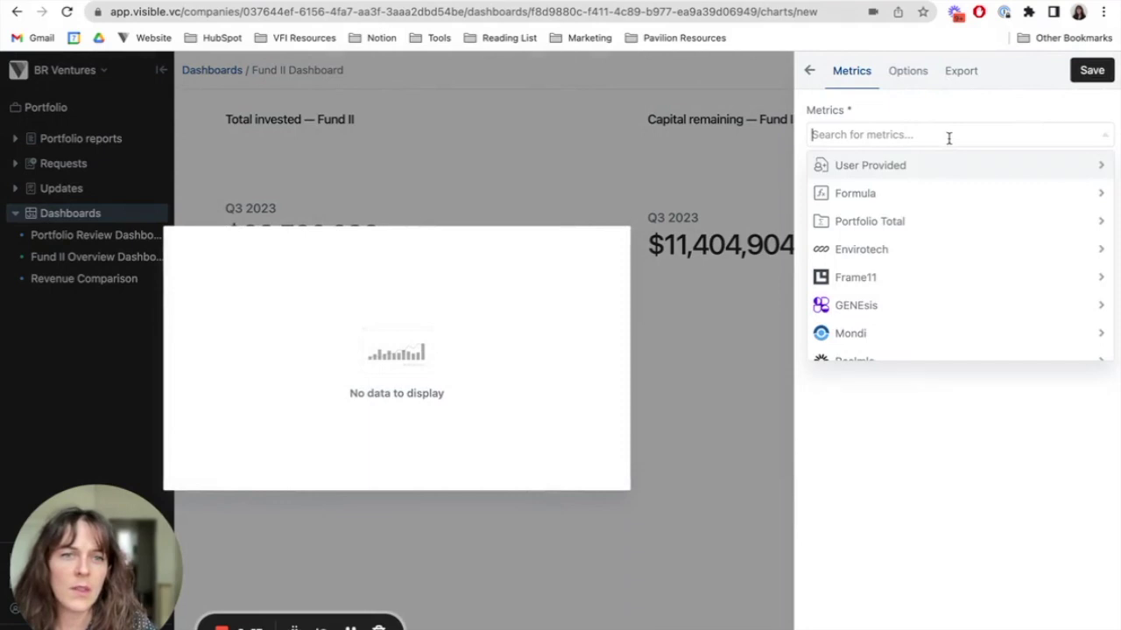
pyautogui.scroll(-2, 873, 319)
pyautogui.click(905, 320)
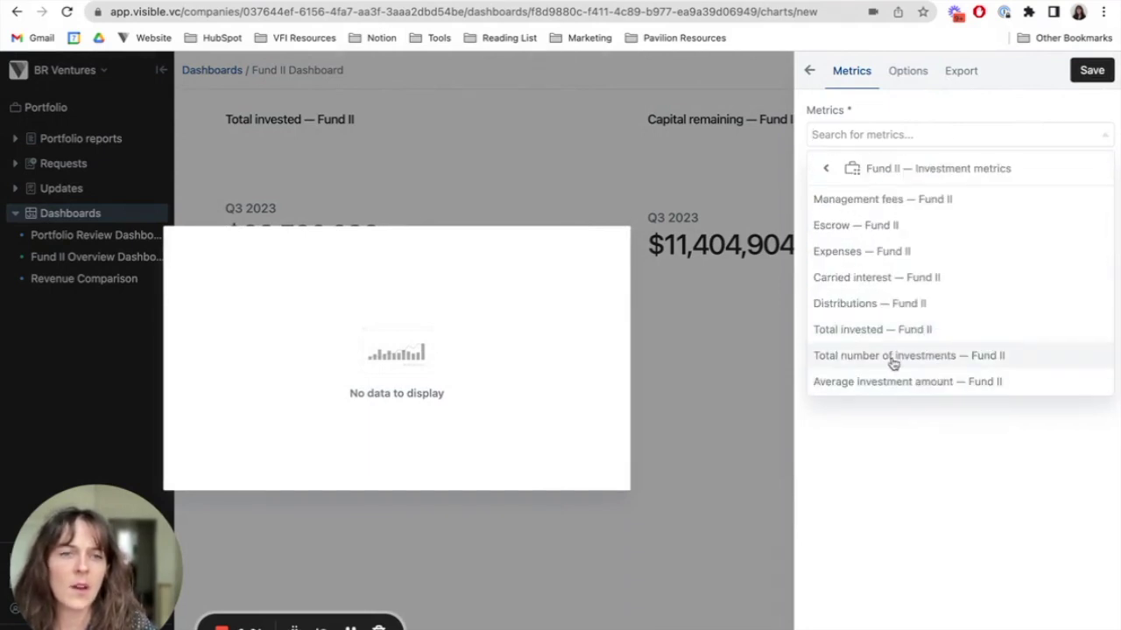
pyautogui.click(928, 357)
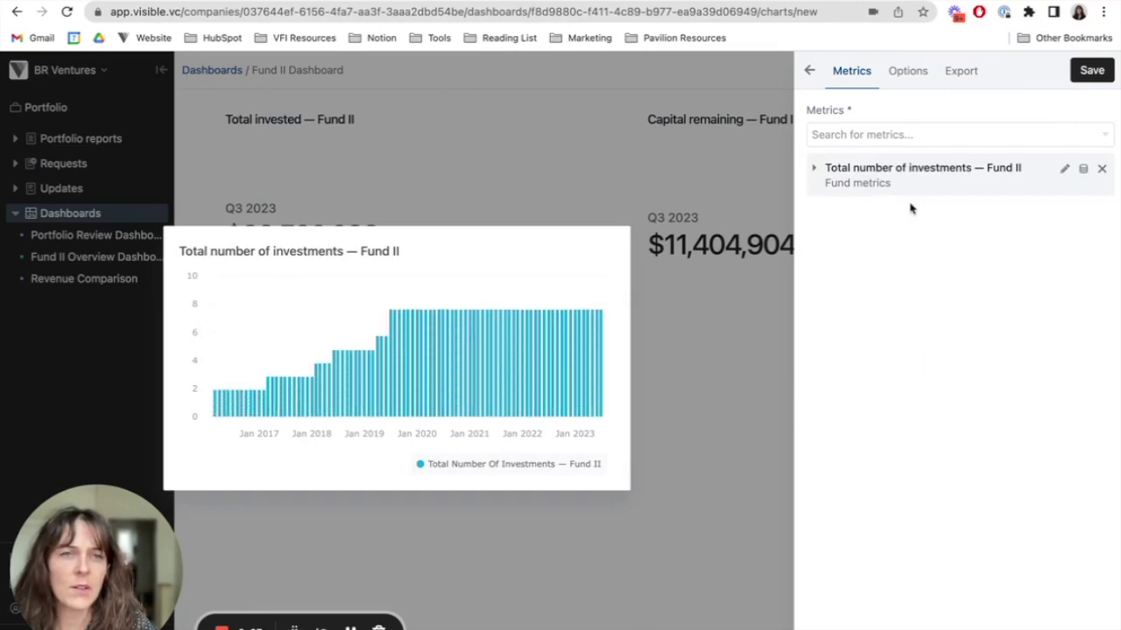
# - Change the color of the Total number of investments — Fund II metric to solid purple
pyautogui.click(814, 170)
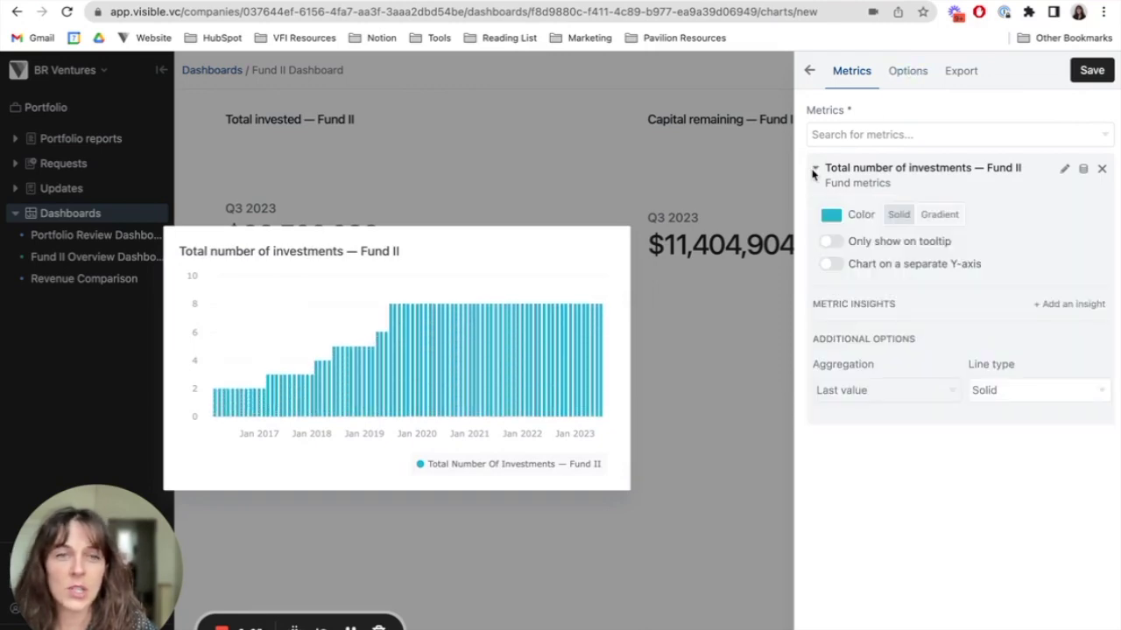
pyautogui.click(830, 215)
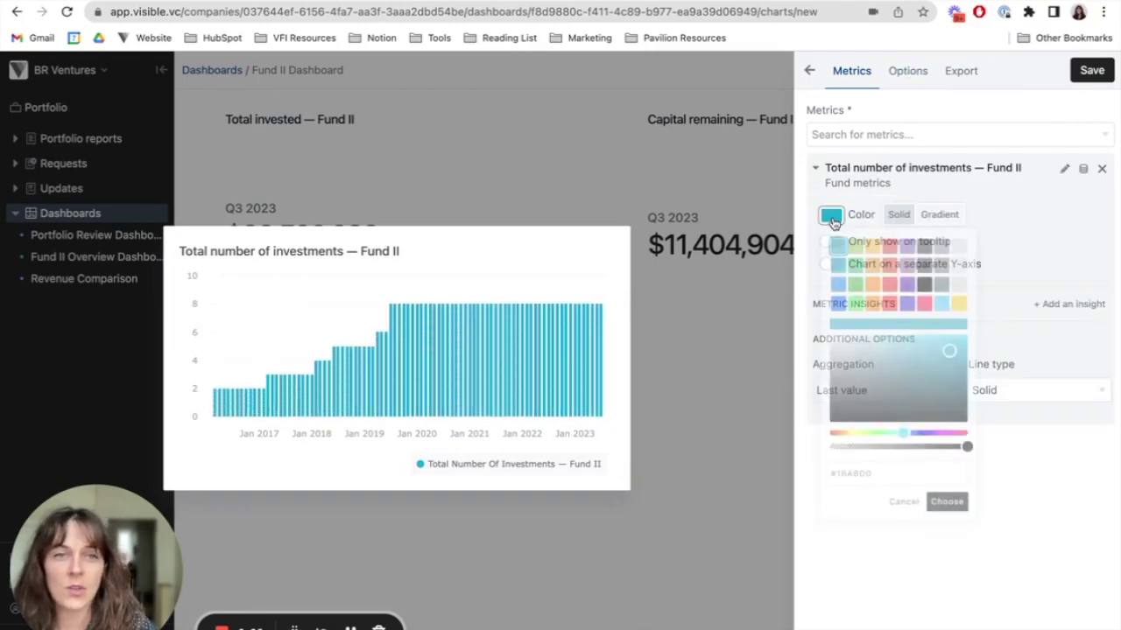
pyautogui.click(907, 286)
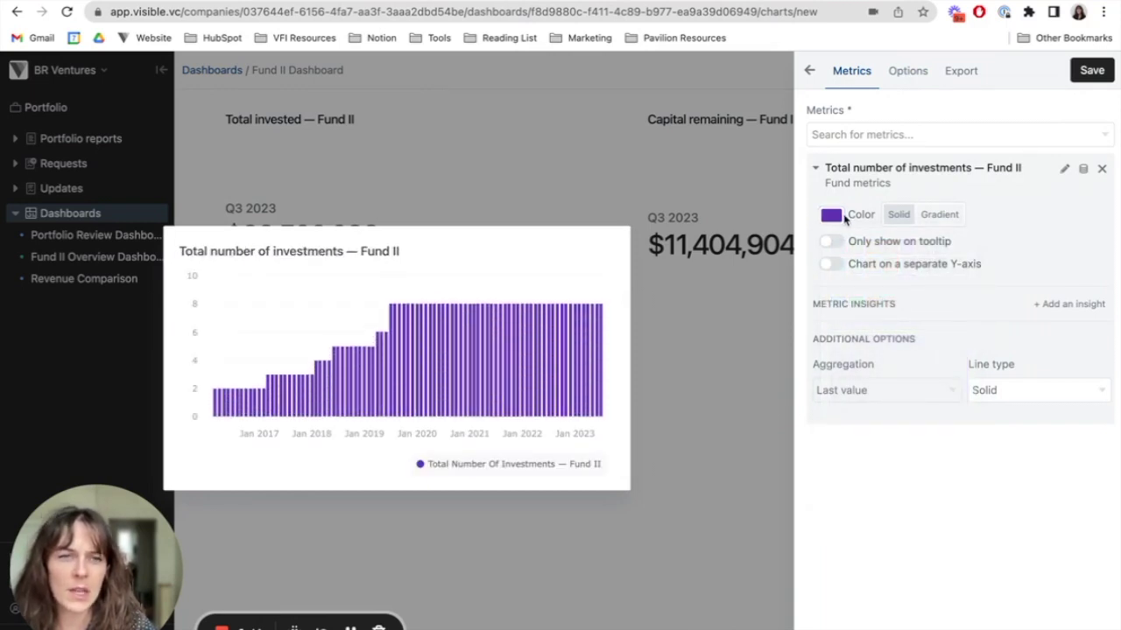
# - Set the chart's display period to Annually with data labels shown, and save it titled "Total number of investments"
pyautogui.click(911, 74)
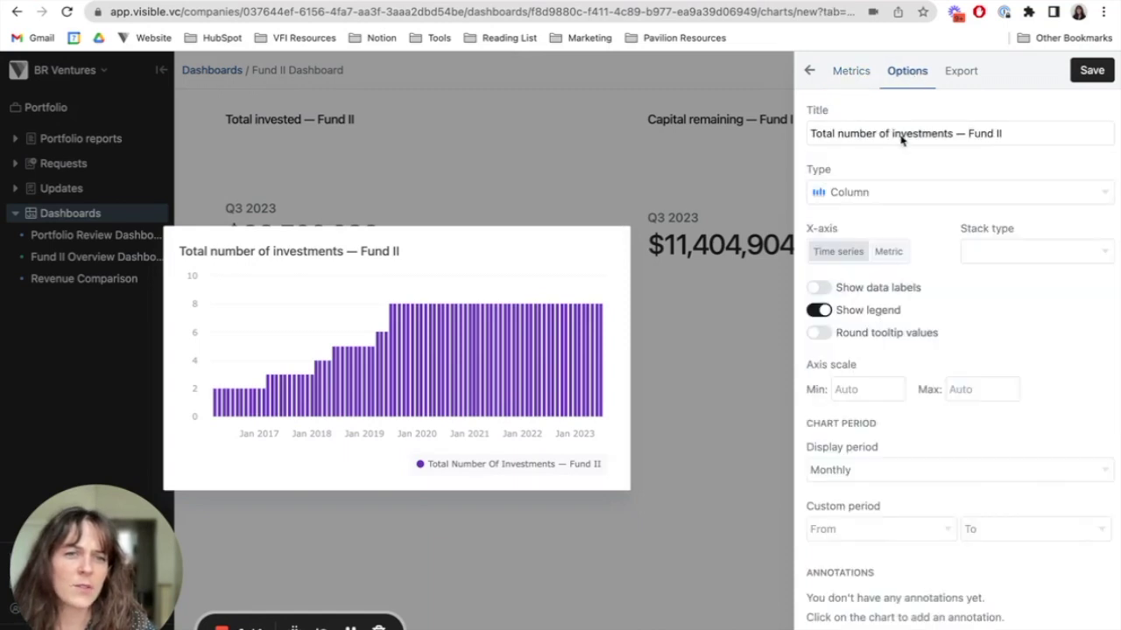
pyautogui.click(880, 469)
pyautogui.click(878, 595)
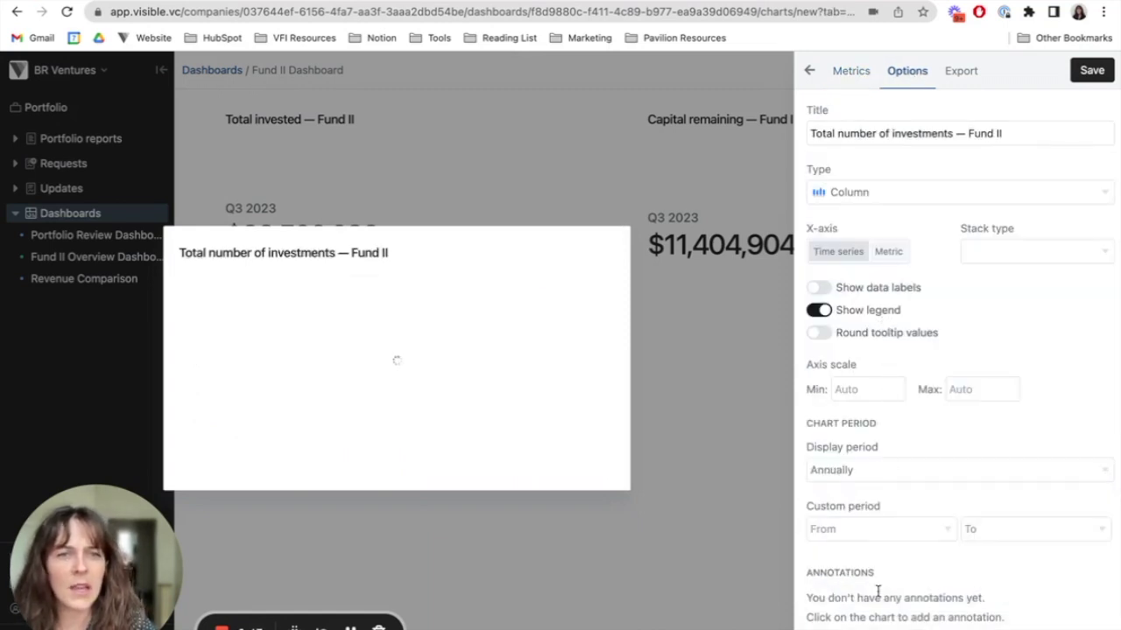
pyautogui.click(897, 291)
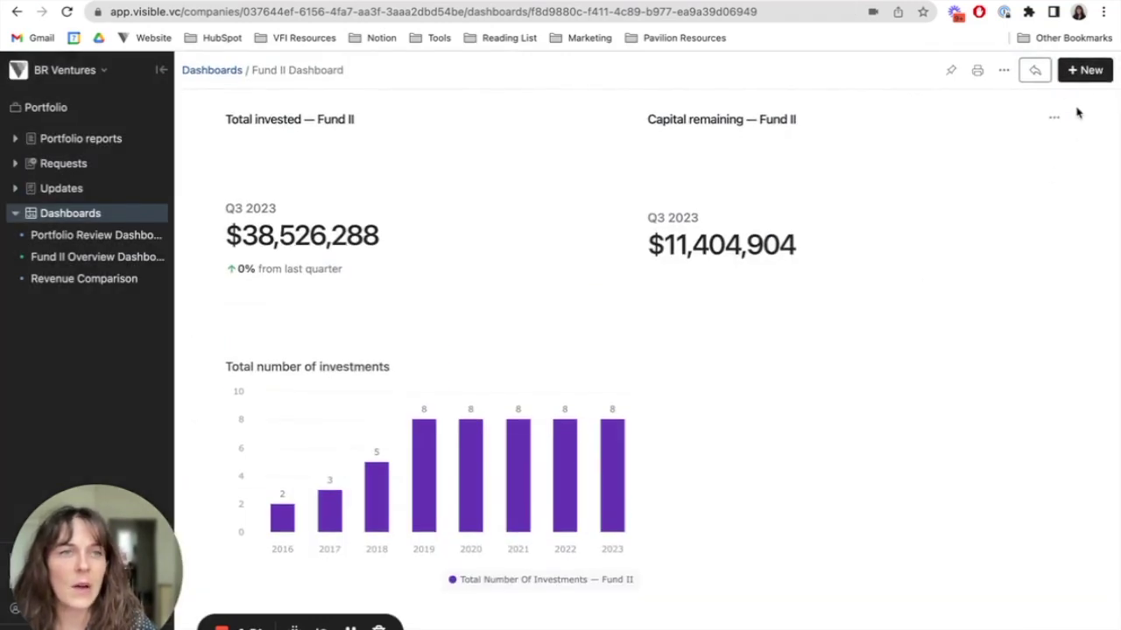
# - Start a new dashboard chart using the Gross IRR — Fund II metric from the Fund II investment metrics
pyautogui.click(1085, 70)
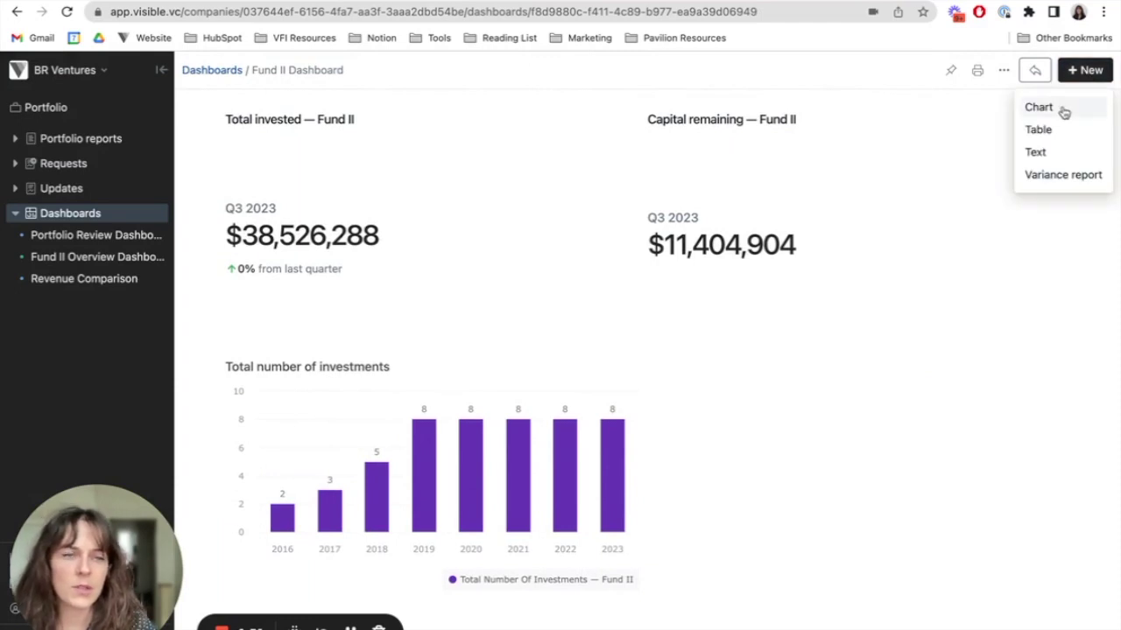
pyautogui.click(1063, 112)
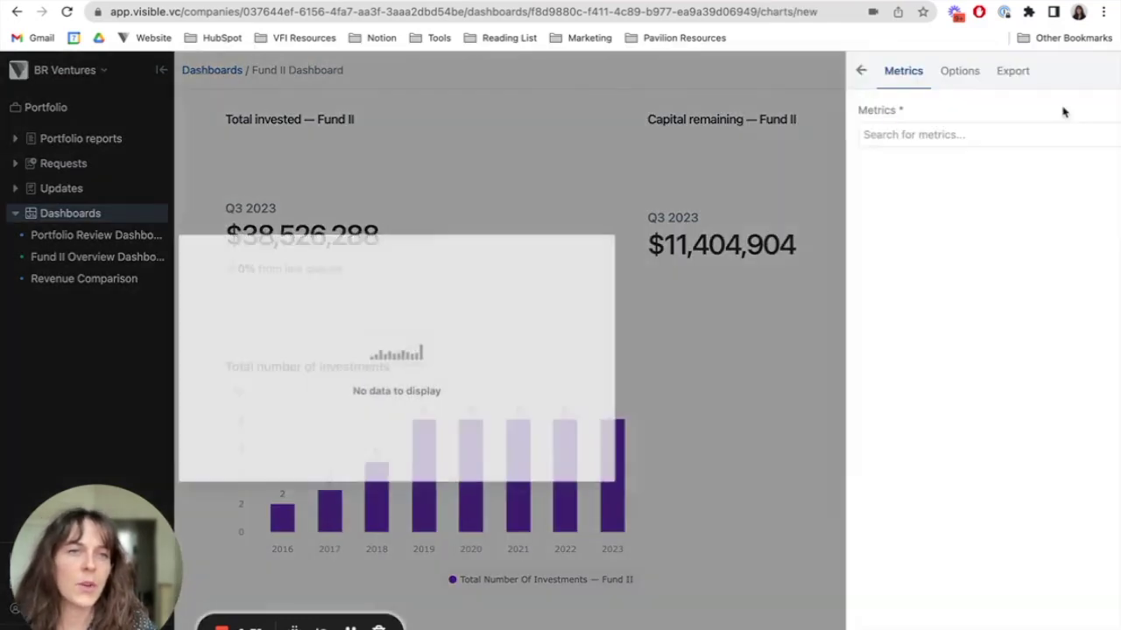
pyautogui.click(913, 135)
pyautogui.scroll(-3, 910, 280)
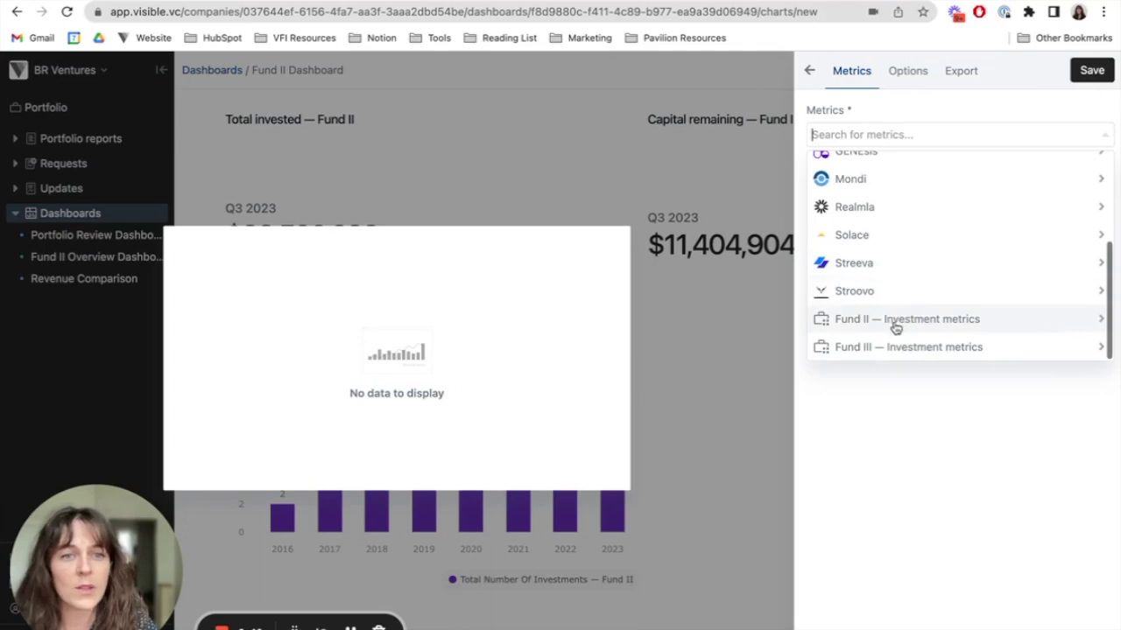
pyautogui.click(893, 319)
pyautogui.scroll(-3, 906, 324)
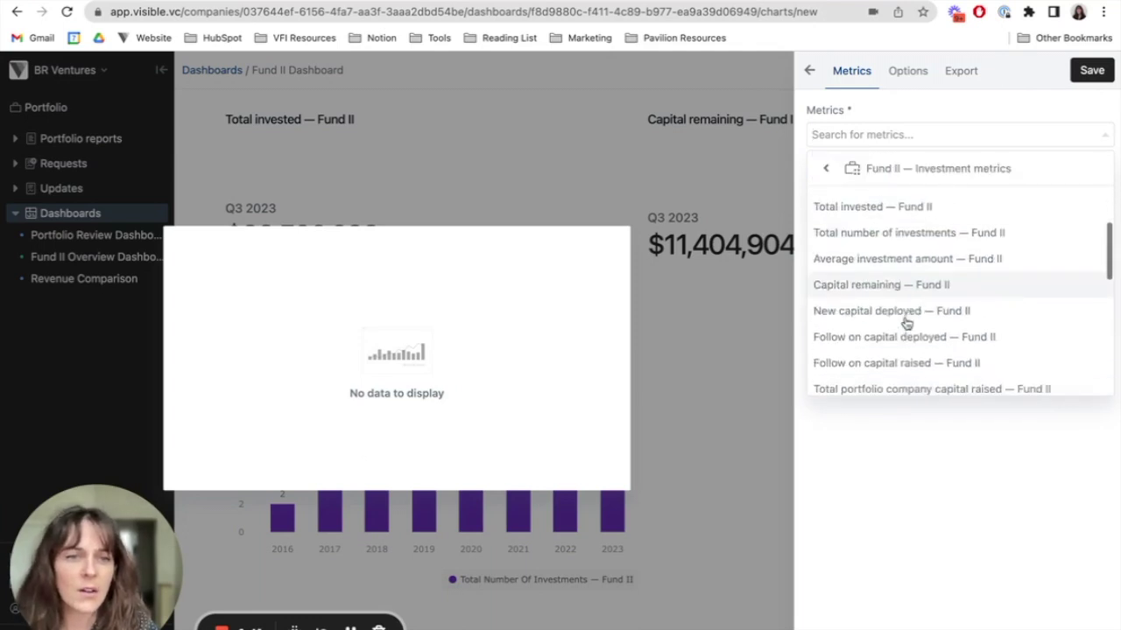
pyautogui.scroll(-2, 907, 324)
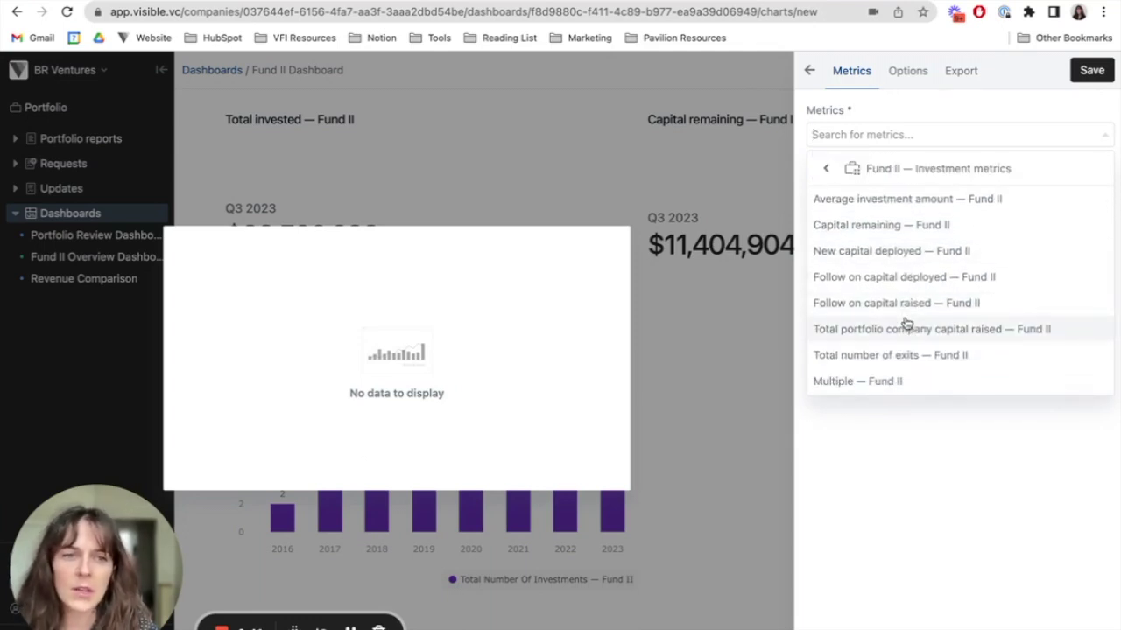
pyautogui.scroll(-1, 906, 324)
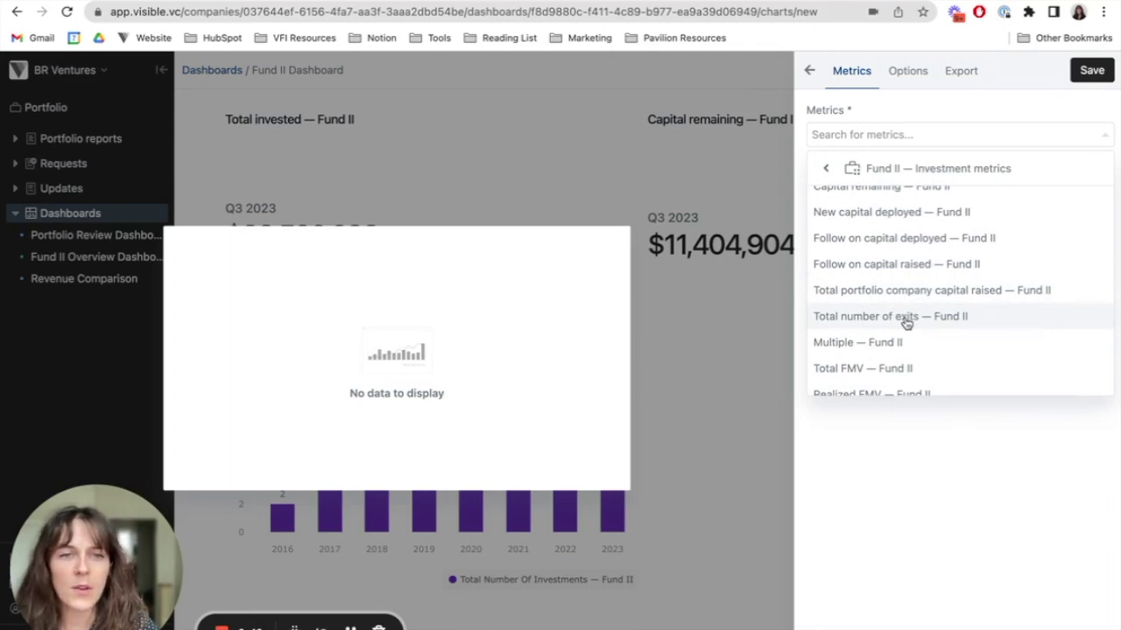
pyautogui.scroll(-6, 906, 324)
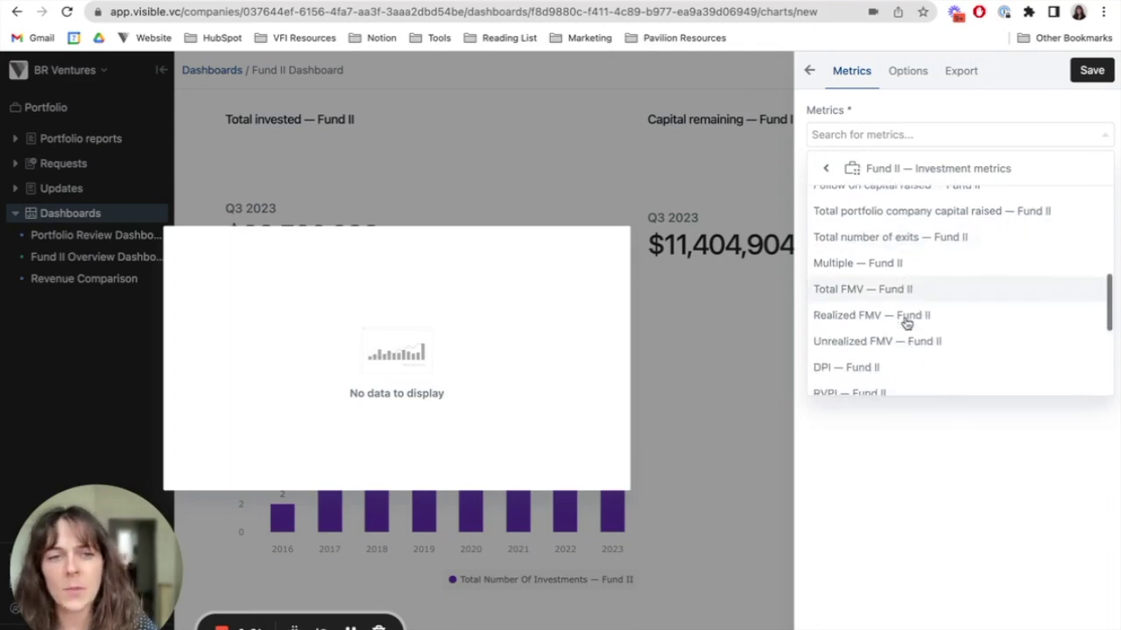
pyautogui.scroll(-2, 906, 324)
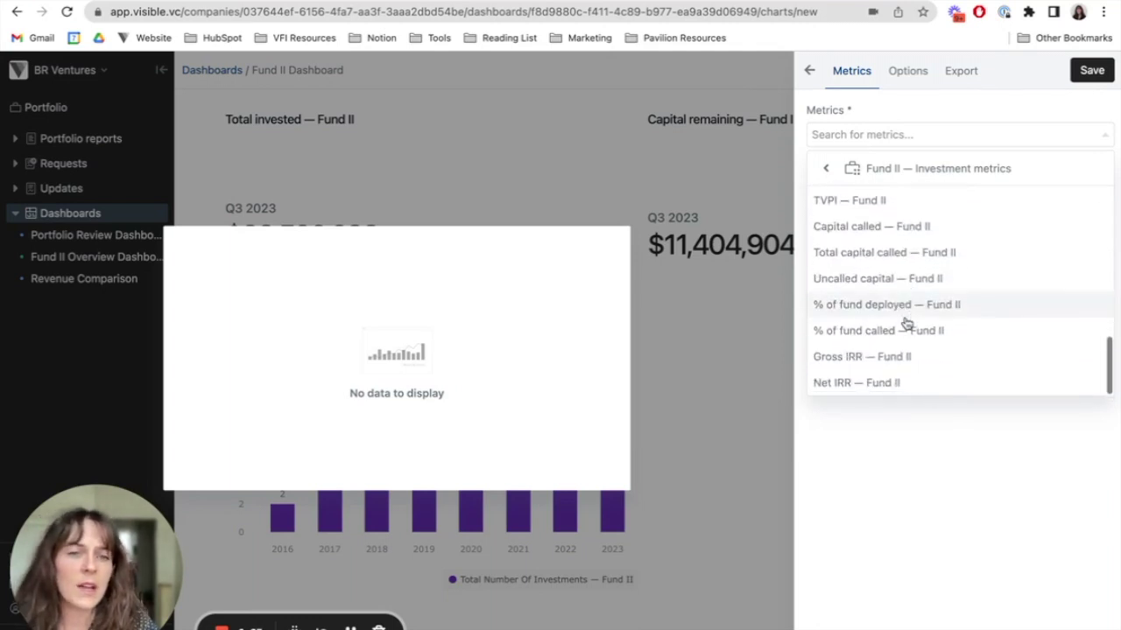
pyautogui.click(924, 363)
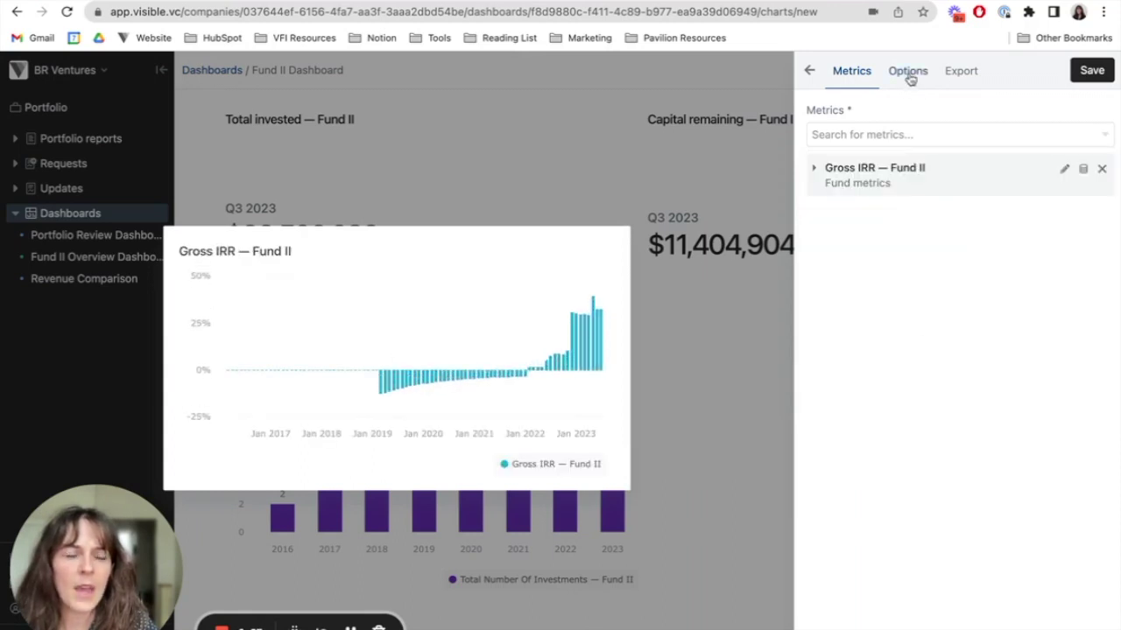
# - Add the Net IRR — Fund II metric to the Gross IRR chart and save it as "Gross IRR vs Net IRR — Fund II"
pyautogui.click(900, 136)
pyautogui.scroll(-3, 905, 254)
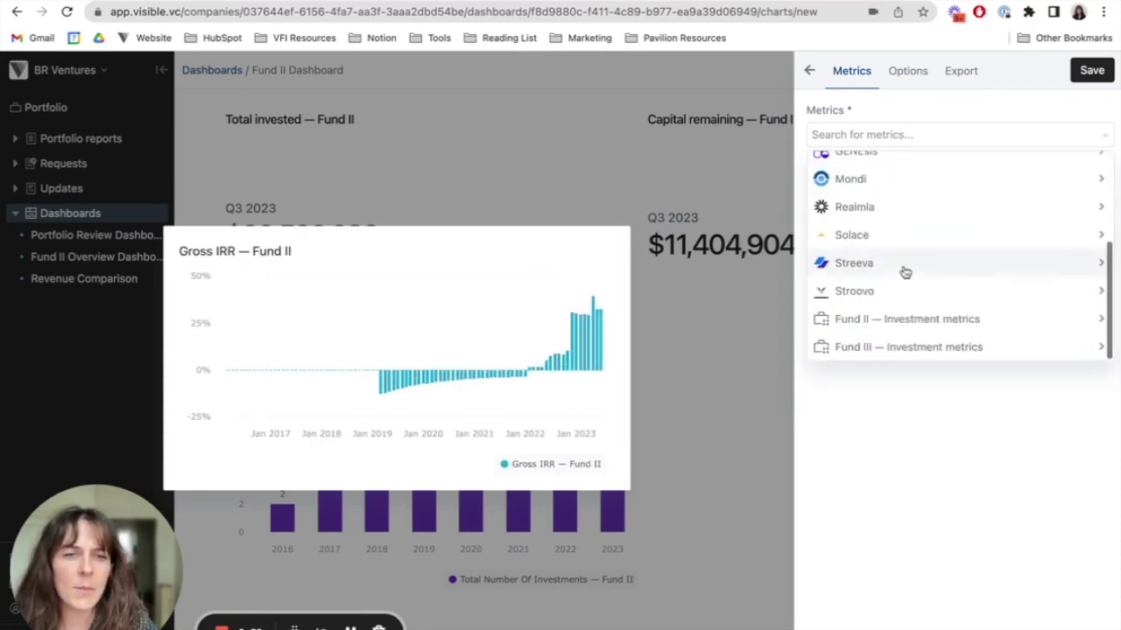
pyautogui.click(900, 320)
pyautogui.scroll(-3, 900, 328)
pyautogui.click(900, 383)
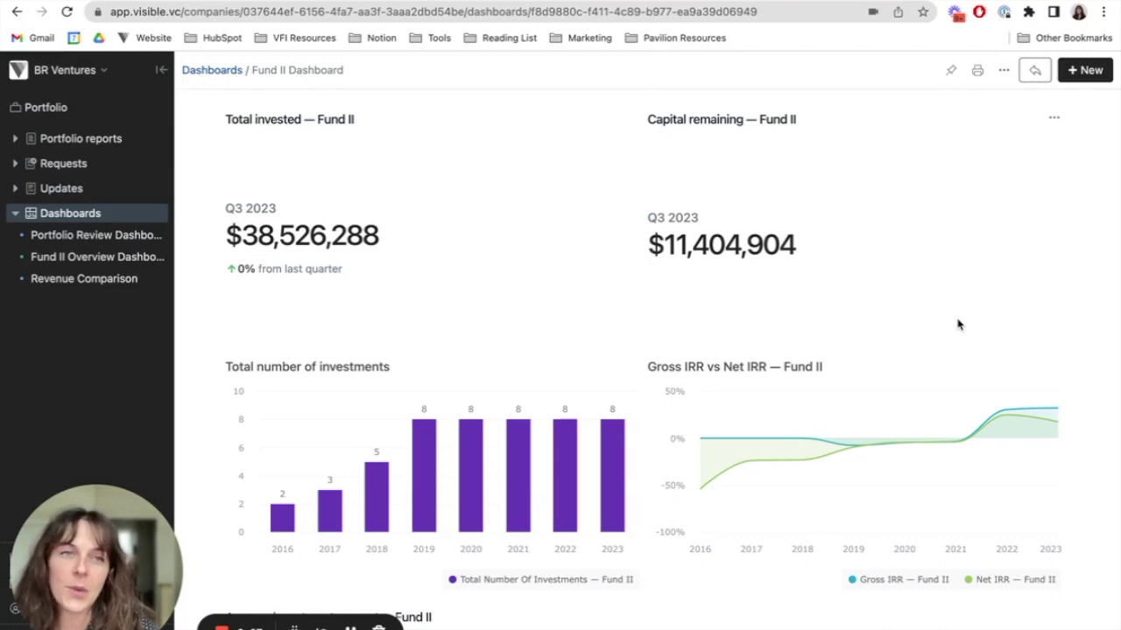
# - Edit the dashboard layout, shrinking the number tiles and arranging all four in one row above the two charts, and save it
pyautogui.click(1005, 71)
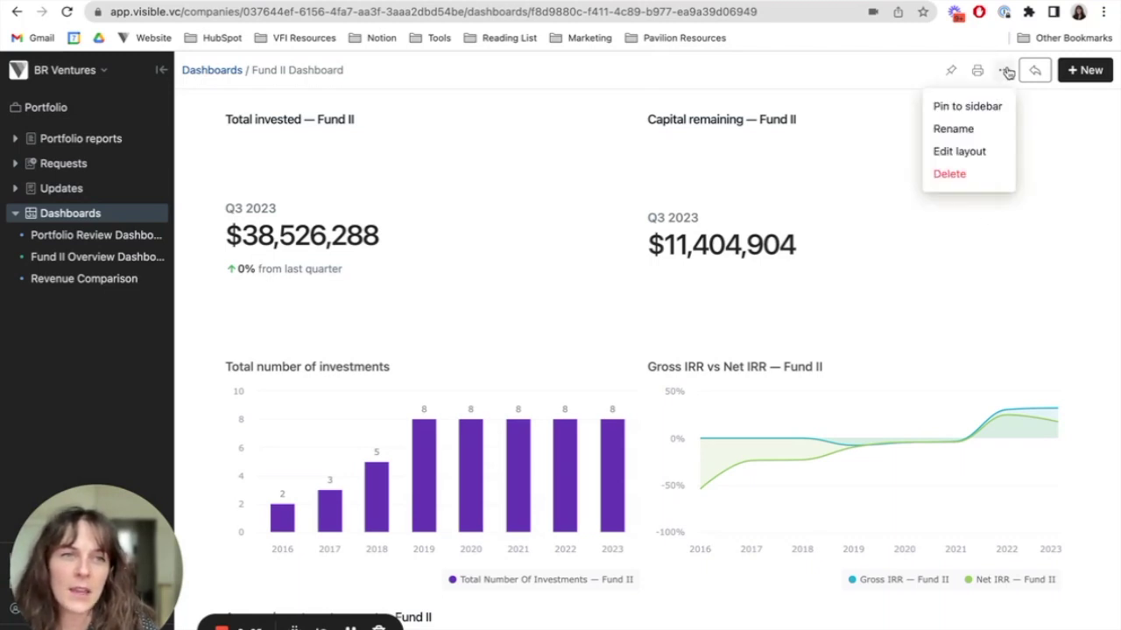
pyautogui.click(984, 150)
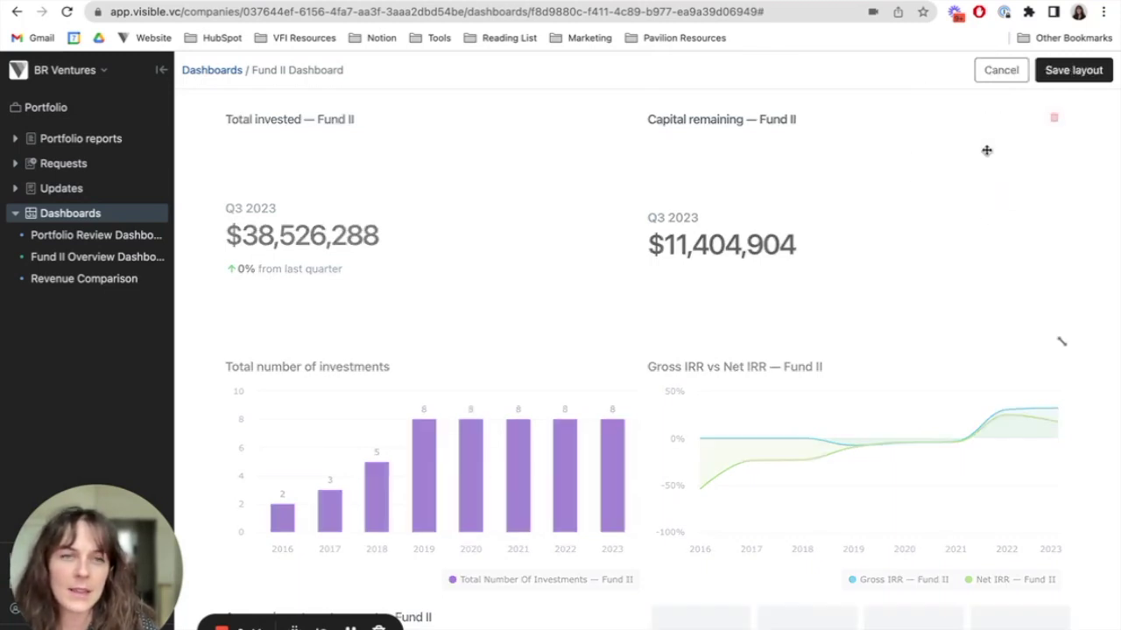
pyautogui.moveTo(1062, 343); pyautogui.dragTo(793, 234)
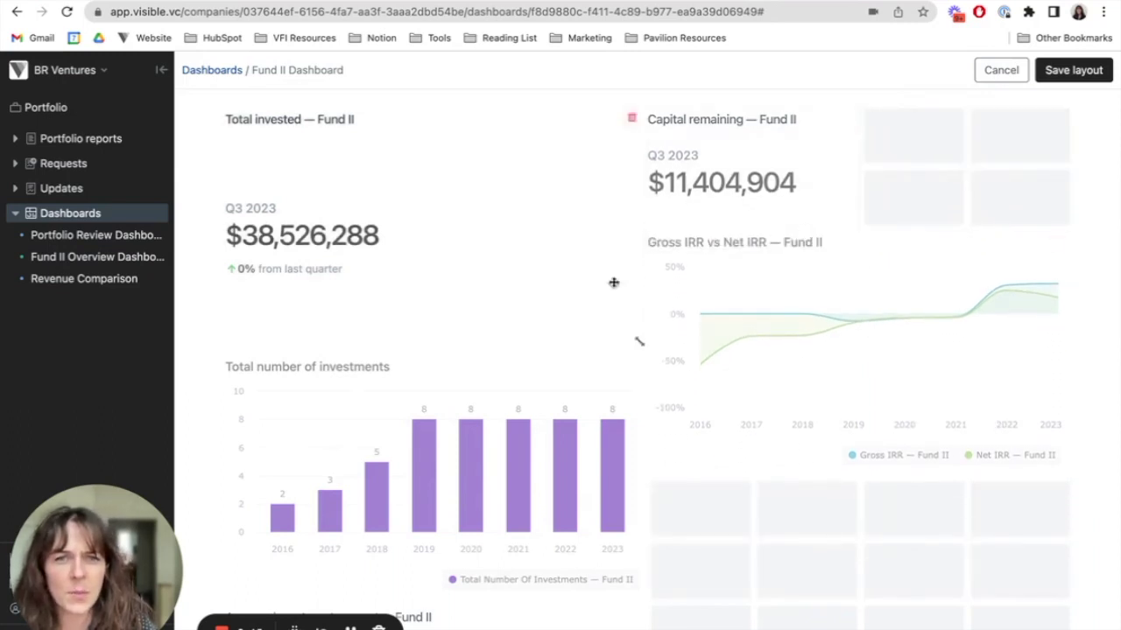
pyautogui.moveTo(638, 340); pyautogui.dragTo(423, 187)
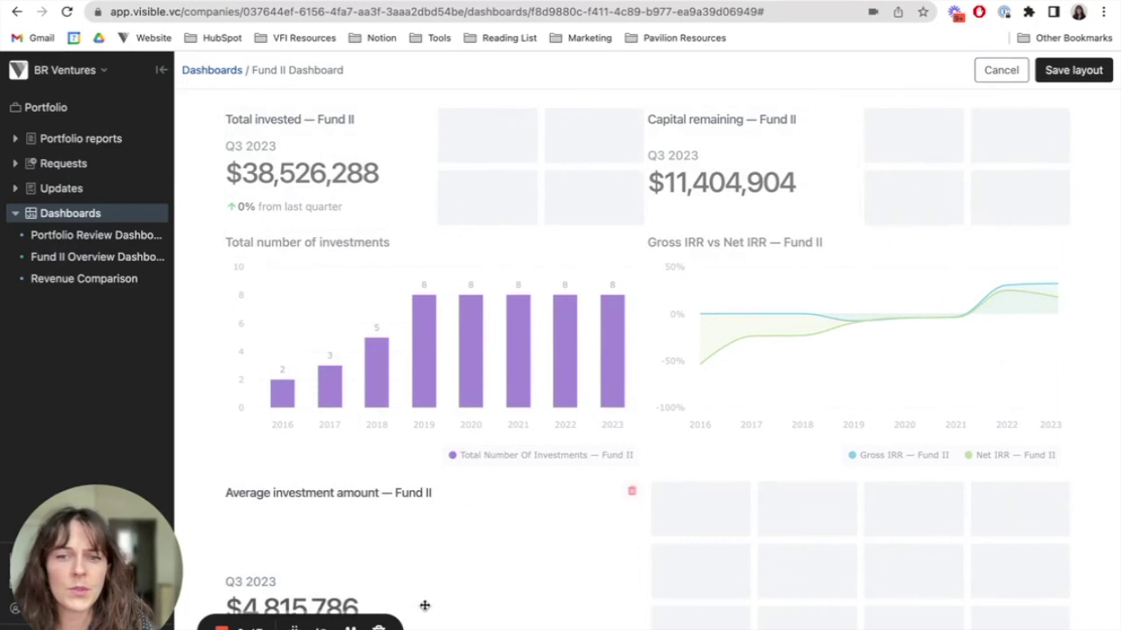
pyautogui.scroll(-3, 596, 625)
pyautogui.moveTo(638, 569); pyautogui.dragTo(966, 159)
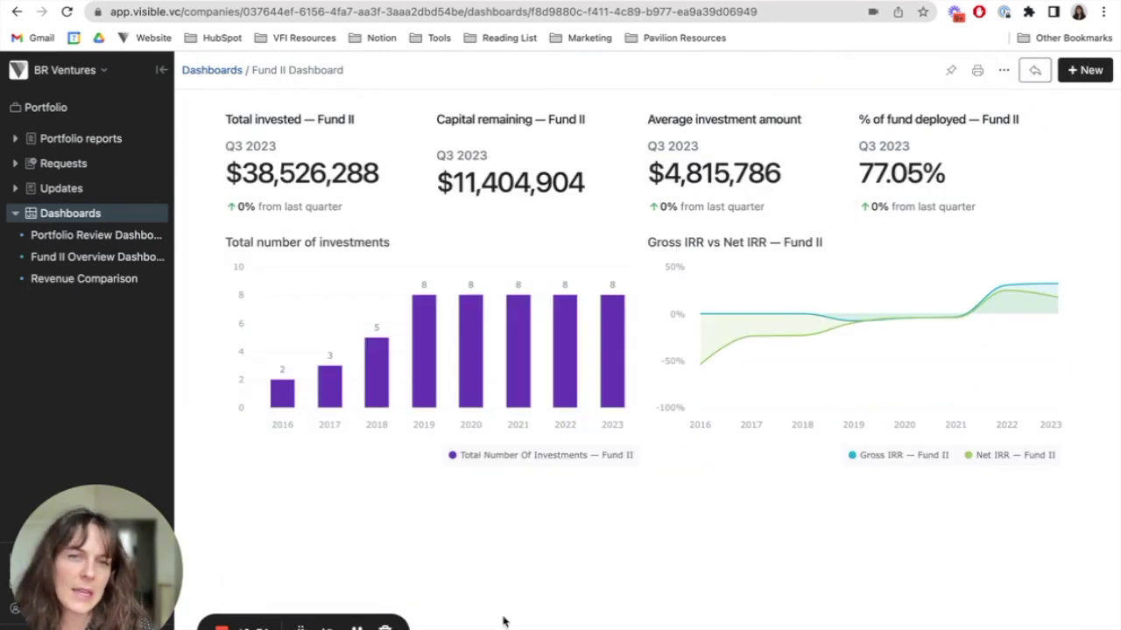
# - Start a new dashboard table with the Management fees — Fund II metric from the Fund II investment metrics
pyautogui.click(1083, 74)
pyautogui.click(1058, 133)
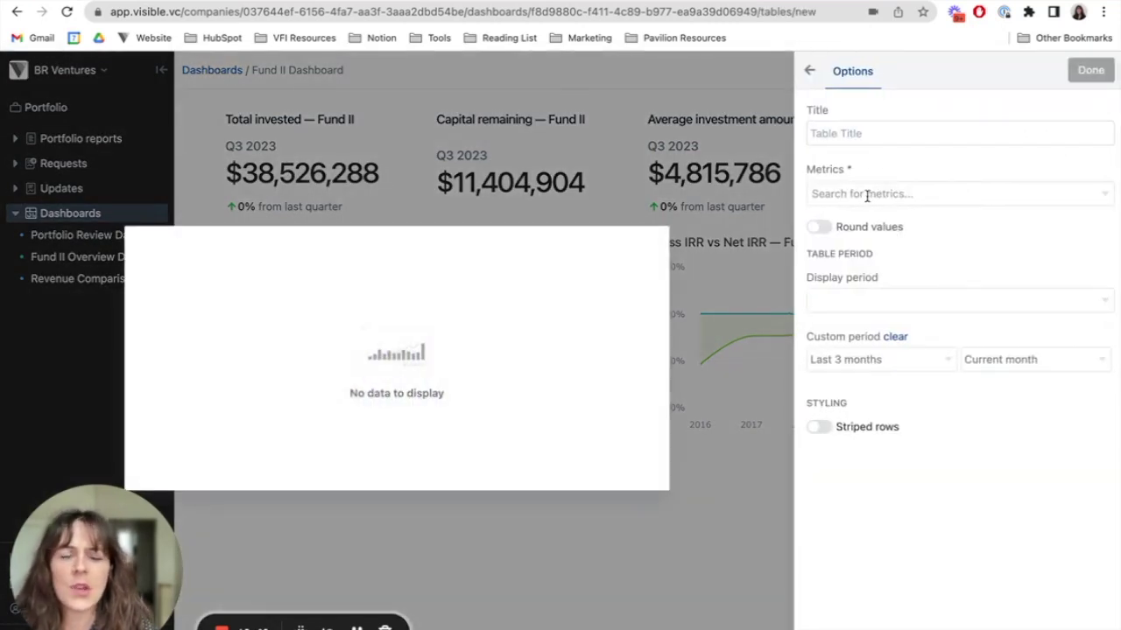
pyautogui.click(866, 194)
pyautogui.scroll(-5, 906, 315)
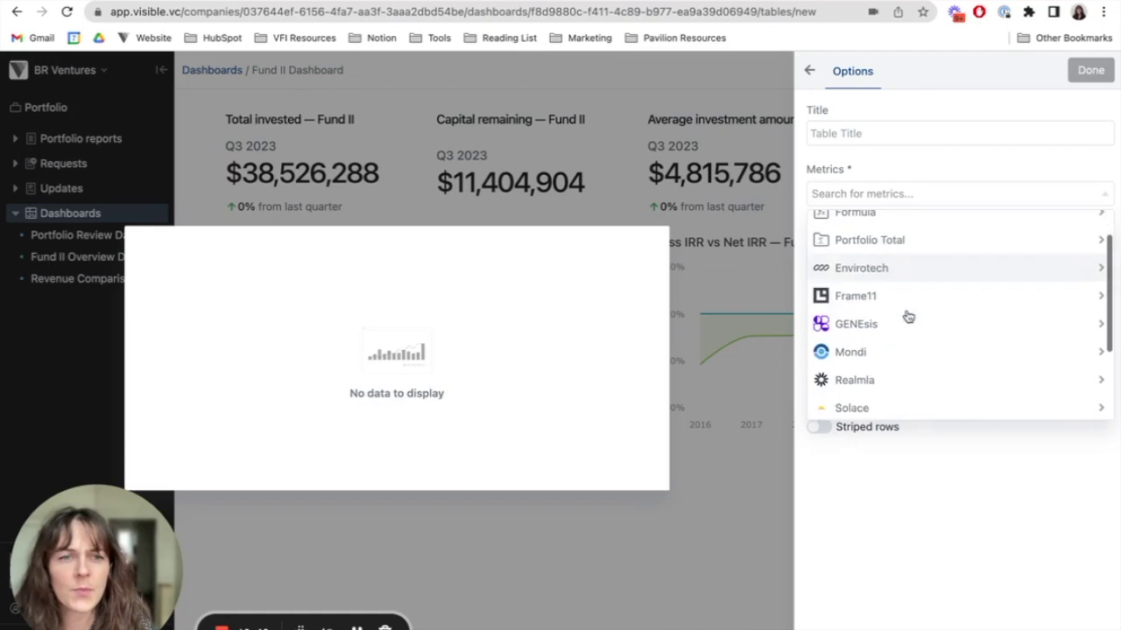
pyautogui.click(926, 381)
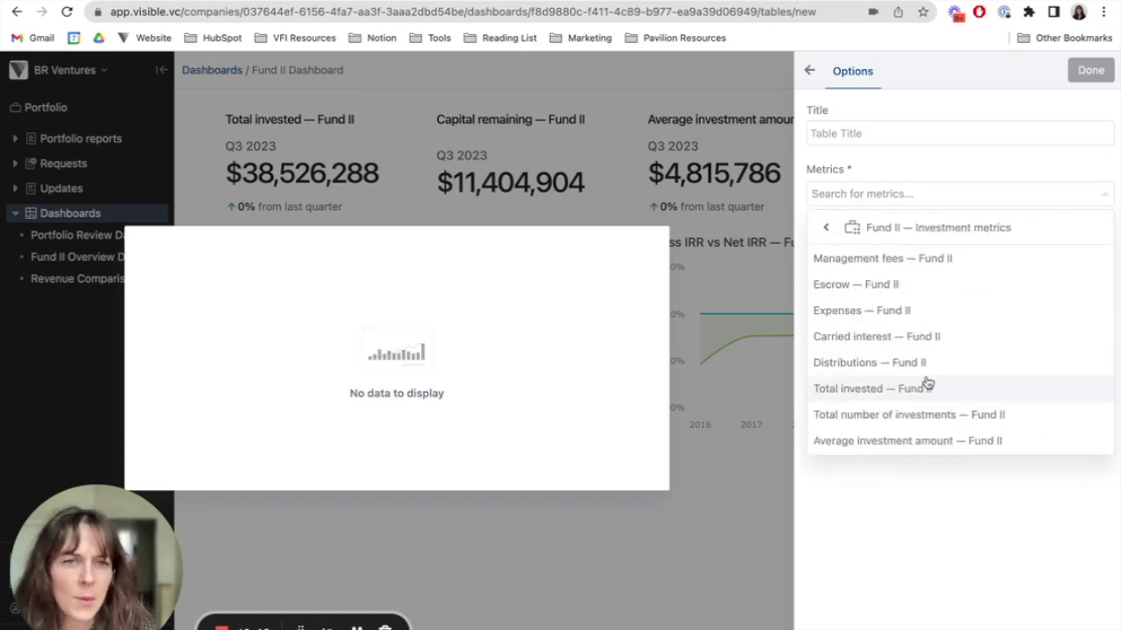
pyautogui.click(940, 260)
# - Add the Escrow — Fund II and Carried interest — Fund II metrics to the table
pyautogui.click(908, 195)
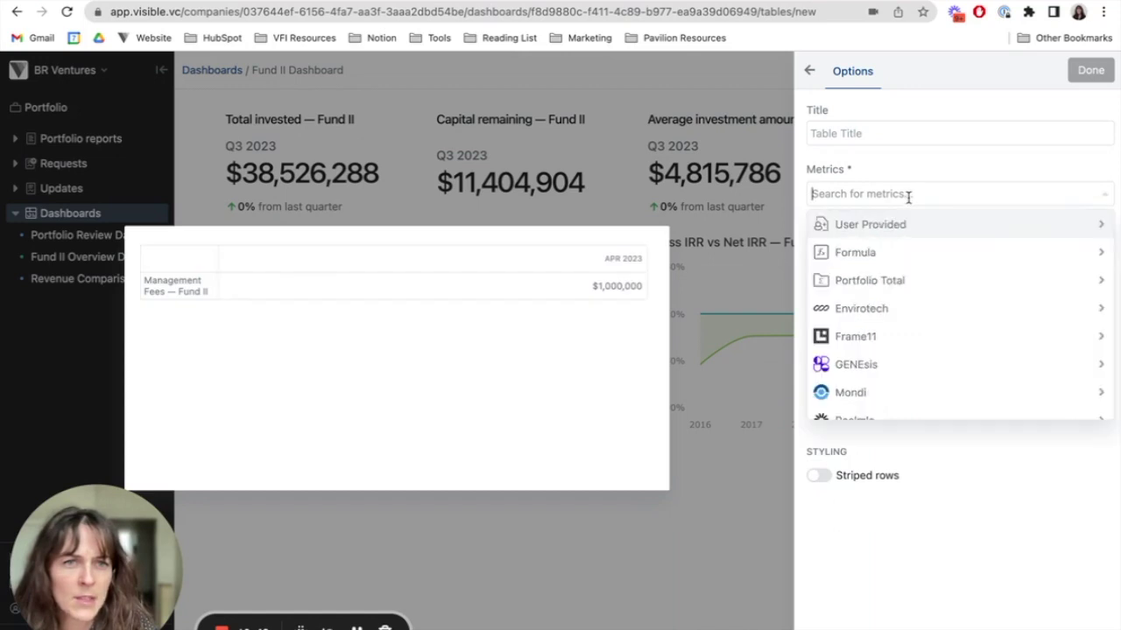
pyautogui.scroll(-3, 916, 327)
pyautogui.click(911, 378)
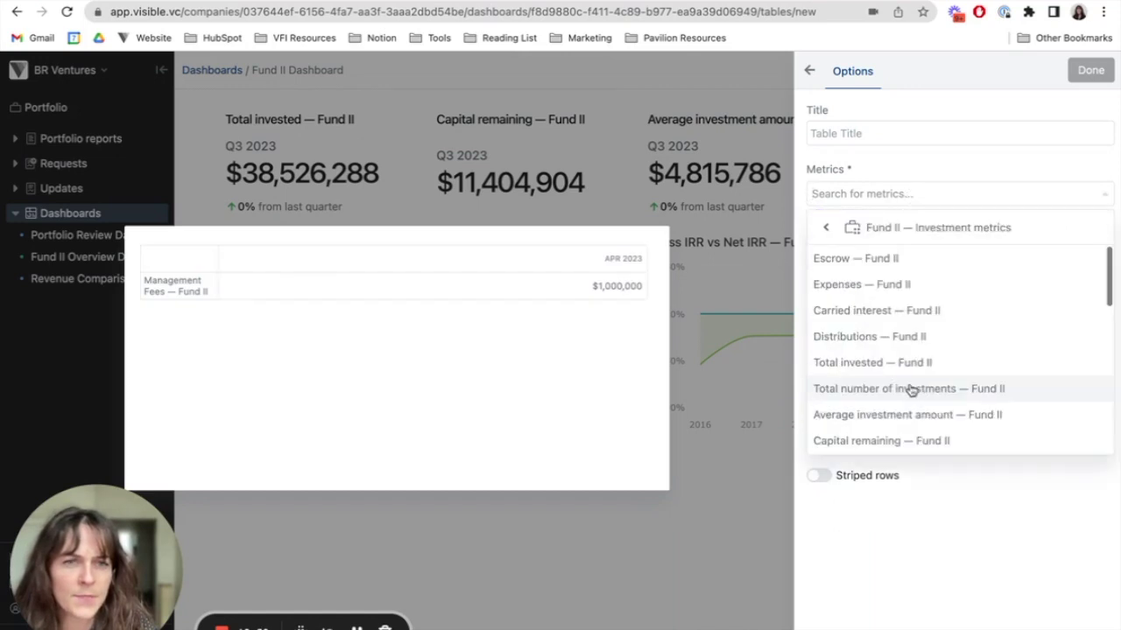
pyautogui.click(874, 260)
pyautogui.click(867, 195)
pyautogui.scroll(-5, 875, 315)
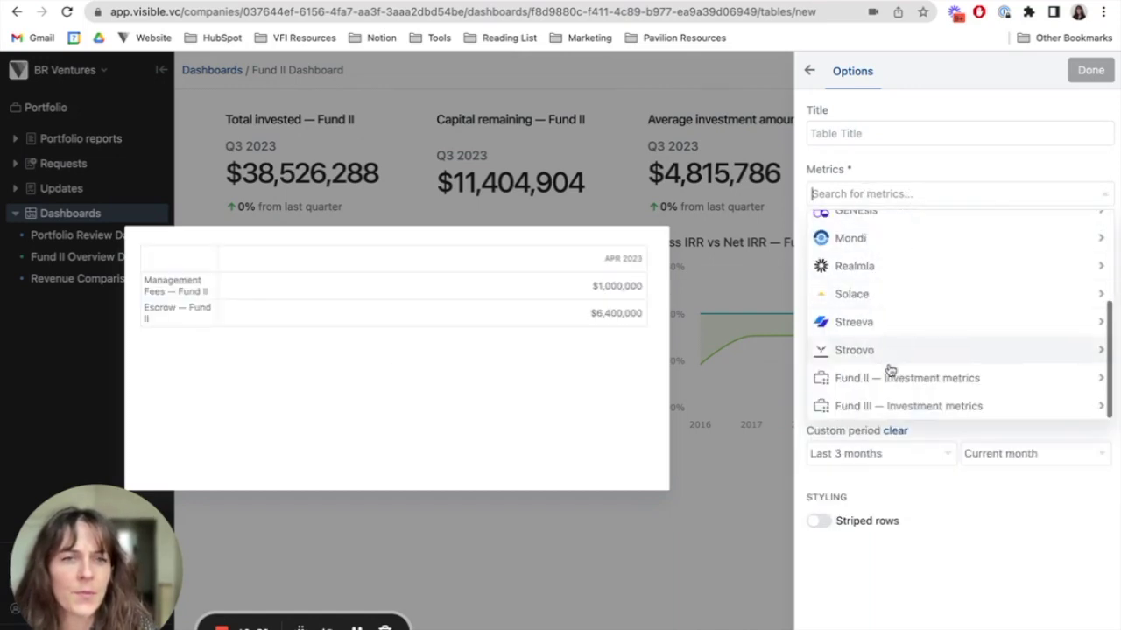
pyautogui.click(890, 376)
pyautogui.click(876, 294)
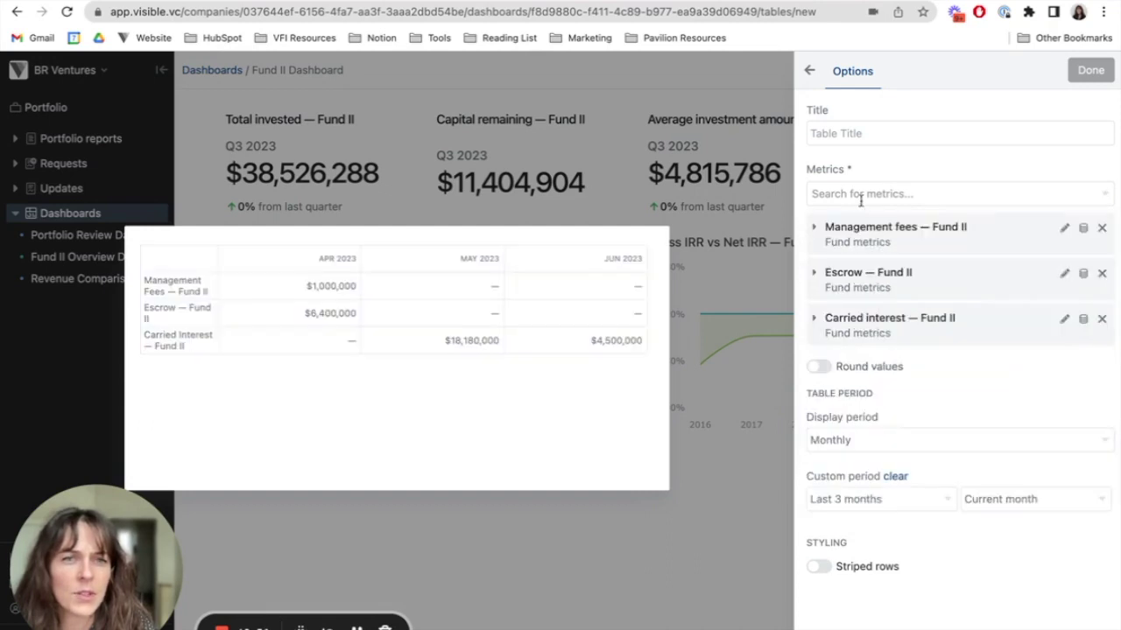
# - Add the Expenses — Fund II and Distributions — Fund II metrics to the table
pyautogui.click(861, 196)
pyautogui.scroll(-5, 868, 333)
pyautogui.click(887, 381)
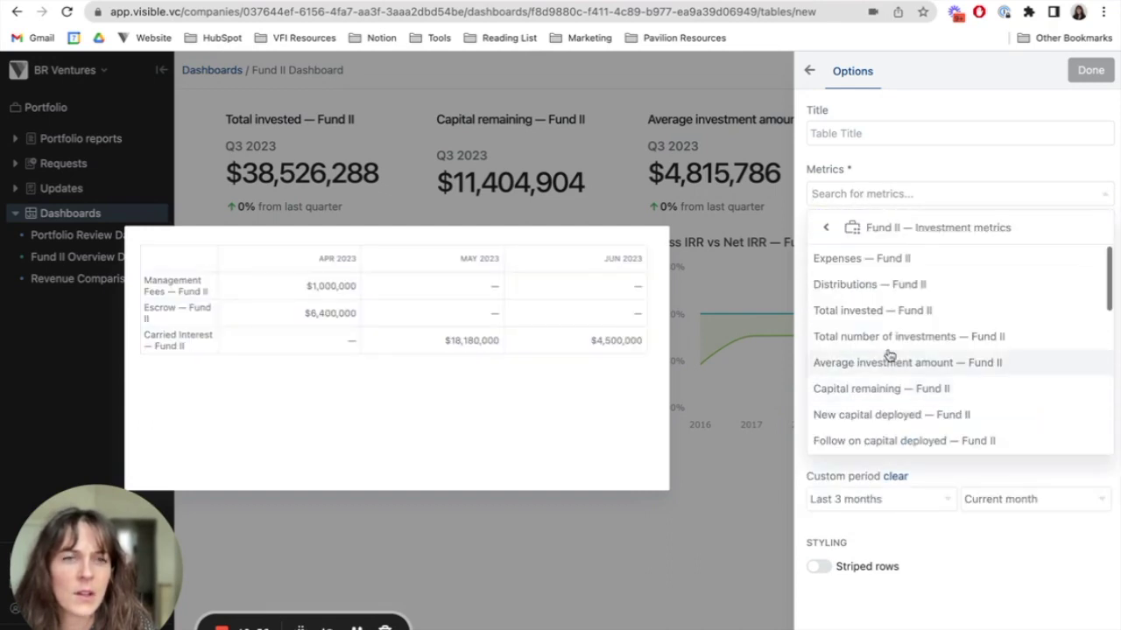
pyautogui.click(836, 258)
pyautogui.click(867, 192)
pyautogui.scroll(-5, 876, 333)
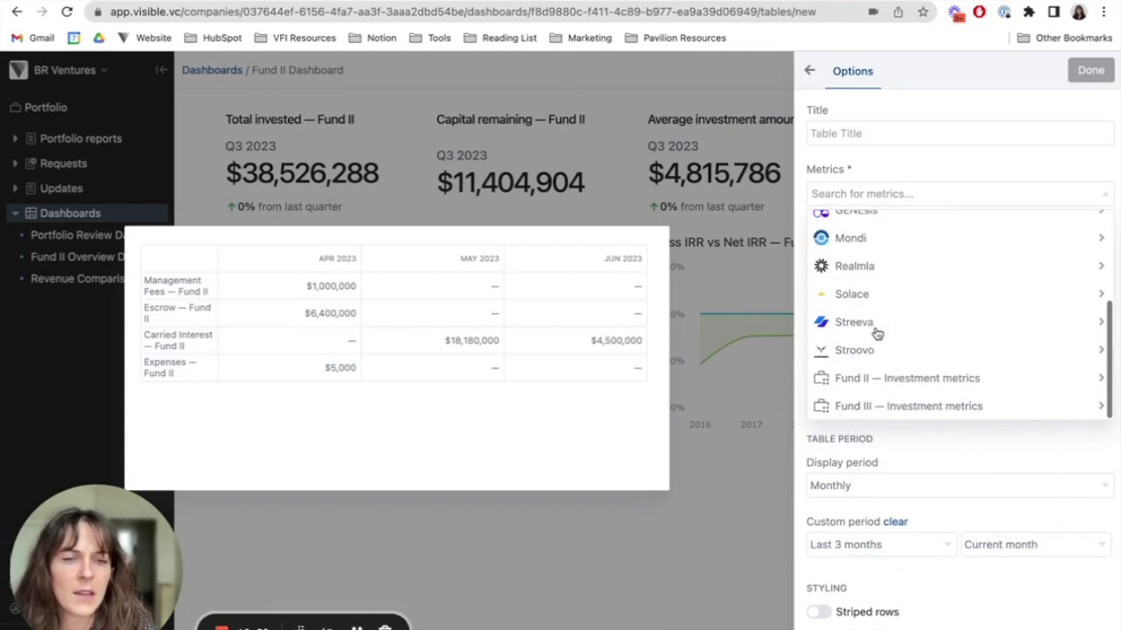
pyautogui.click(887, 381)
pyautogui.click(889, 263)
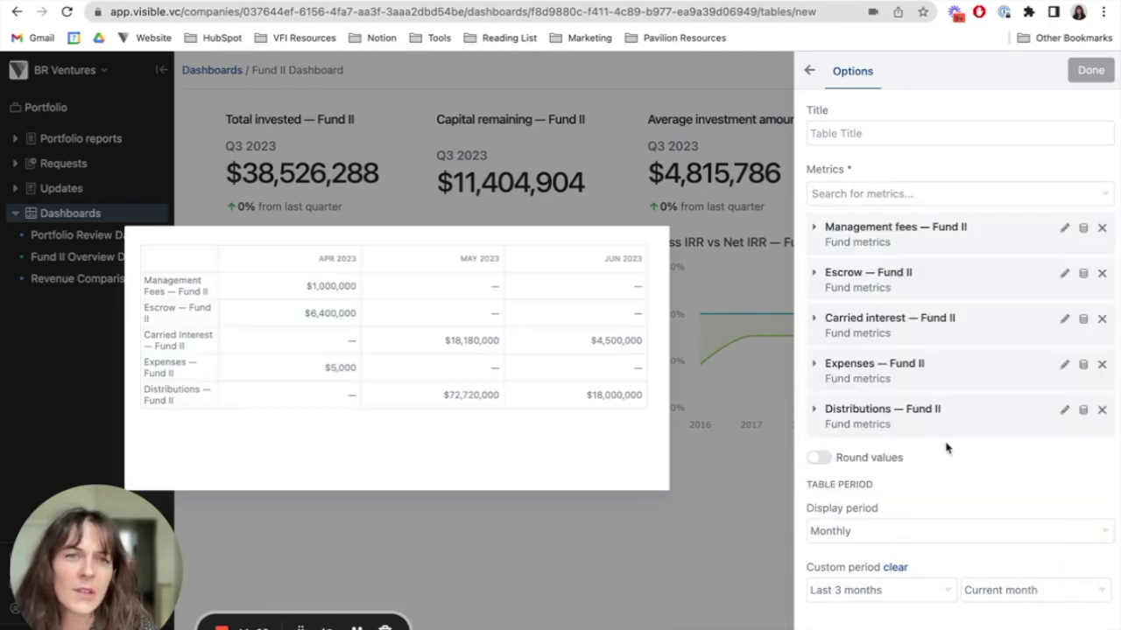
# - Choose the start of the table's custom period and save the table to the dashboard titled "Fund Metrics"
pyautogui.scroll(-1, 945, 449)
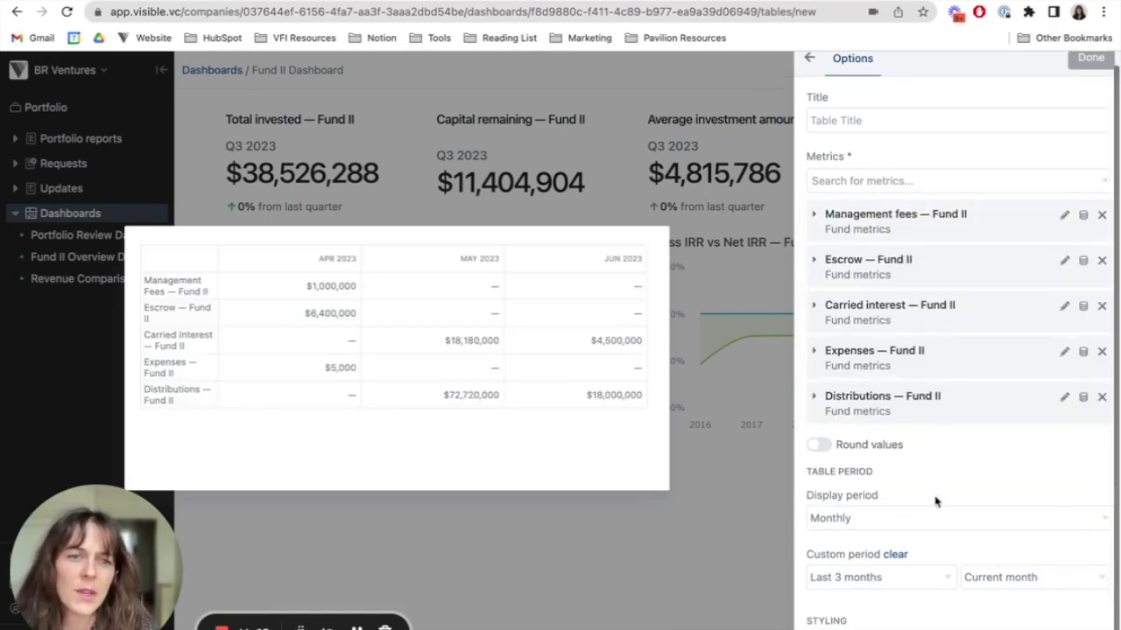
pyautogui.click(915, 579)
pyautogui.click(886, 468)
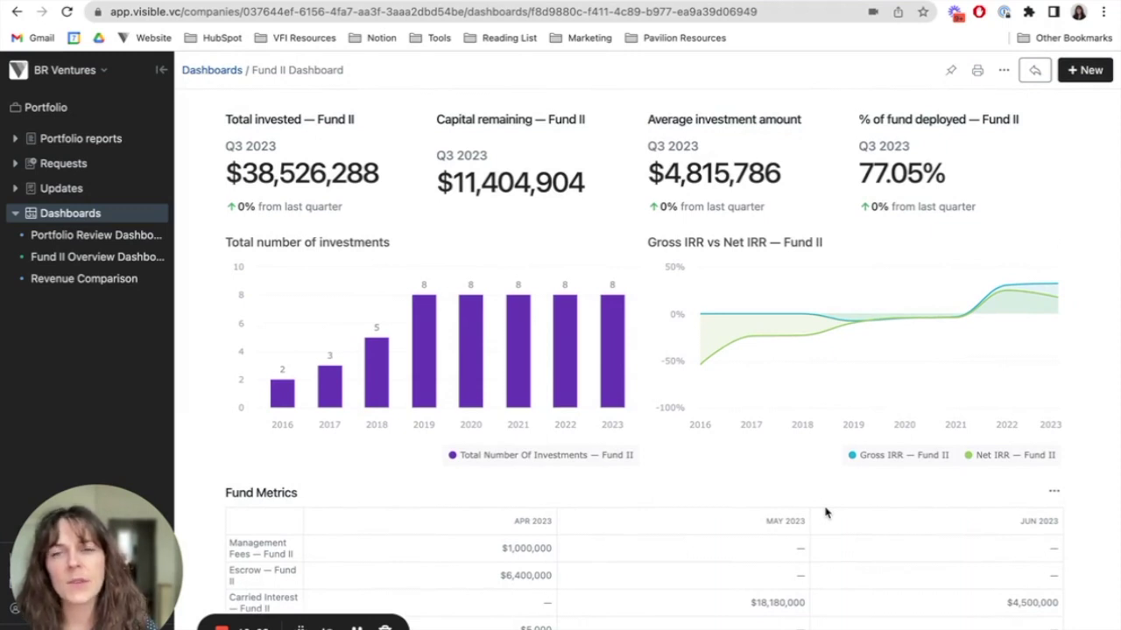
# - Turn on link sharing for the Fund II Dashboard without requiring a password, and close the sharing options
pyautogui.click(1034, 73)
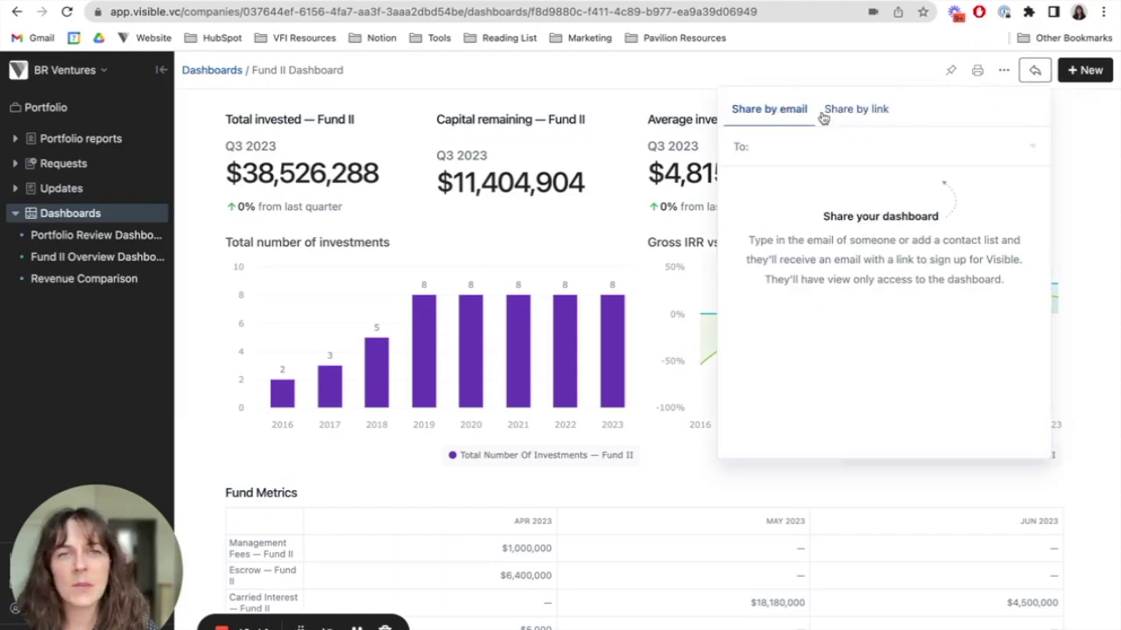
pyautogui.click(854, 115)
pyautogui.click(745, 147)
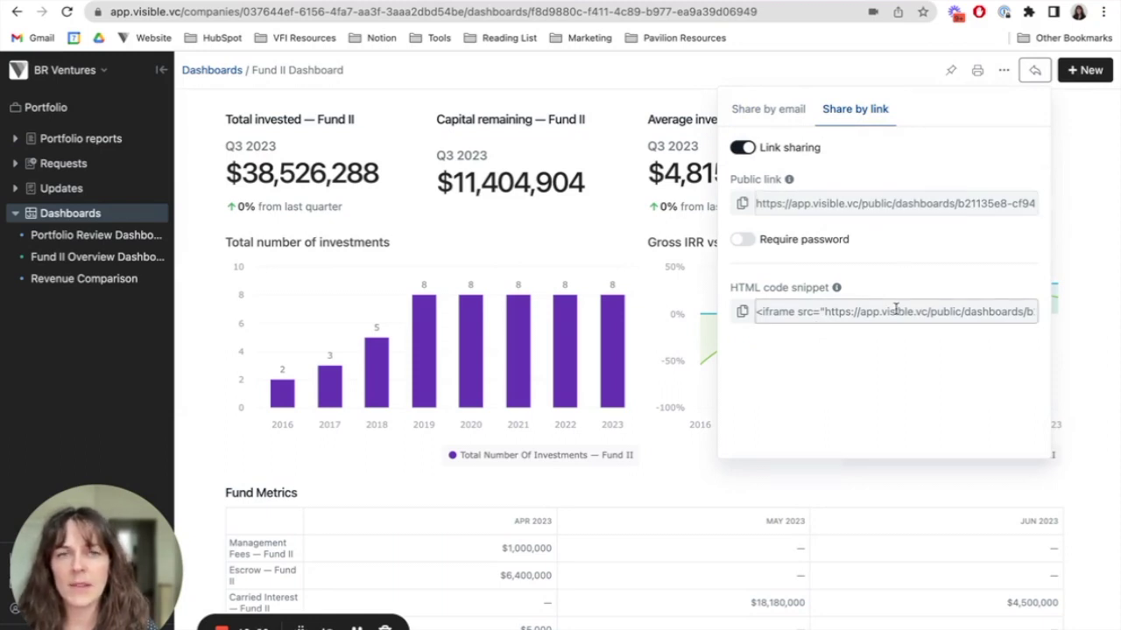
pyautogui.click(1110, 216)
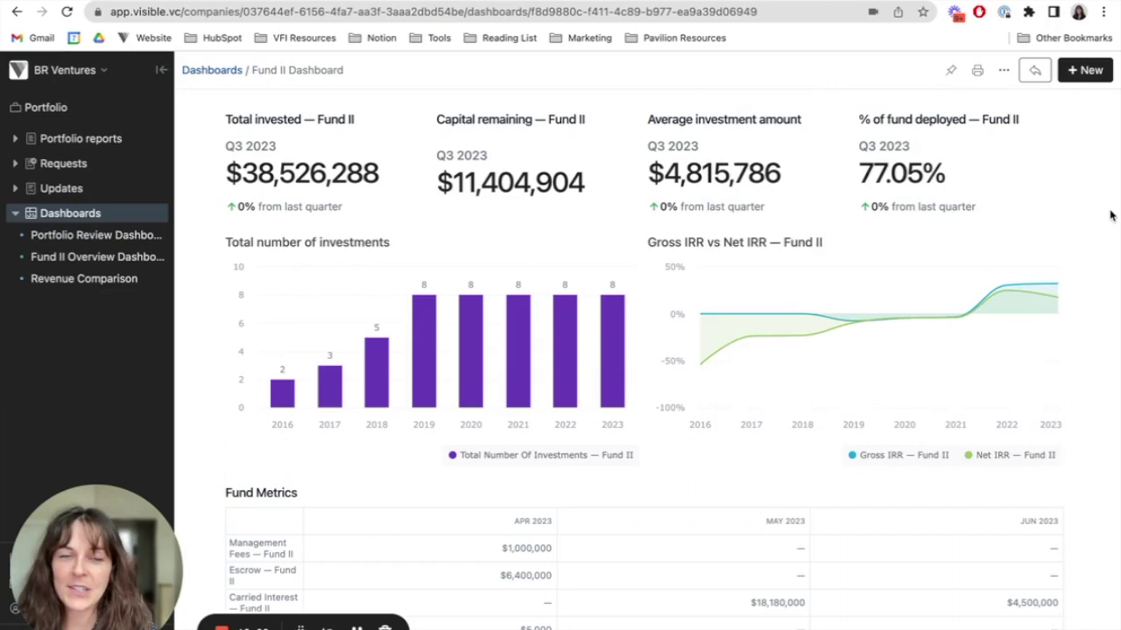